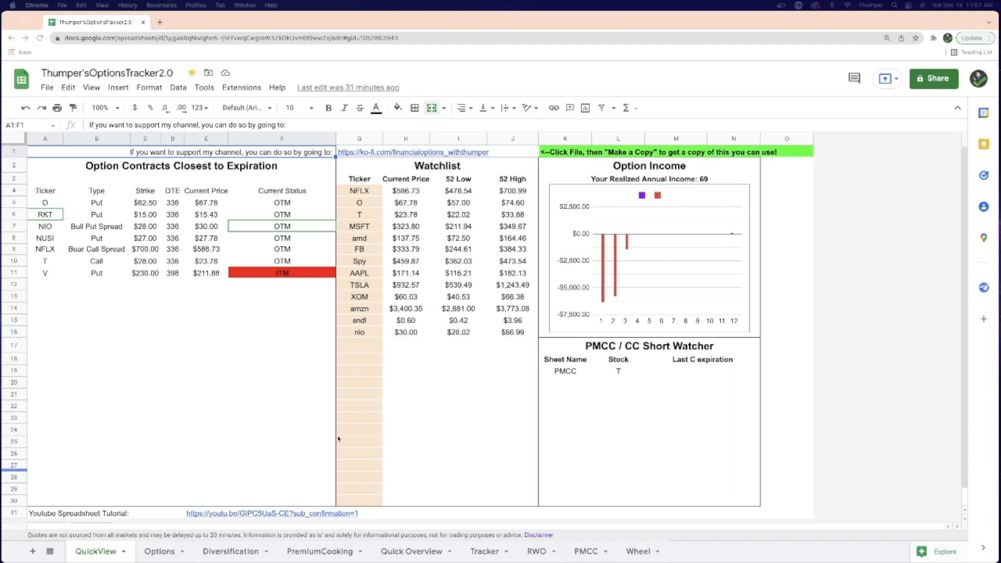
Step: Examine the Diversification sheet's position rows, amounts risked, Net Liq label and the Suggested Contracts formula for the AMD row
left_click(113, 205)
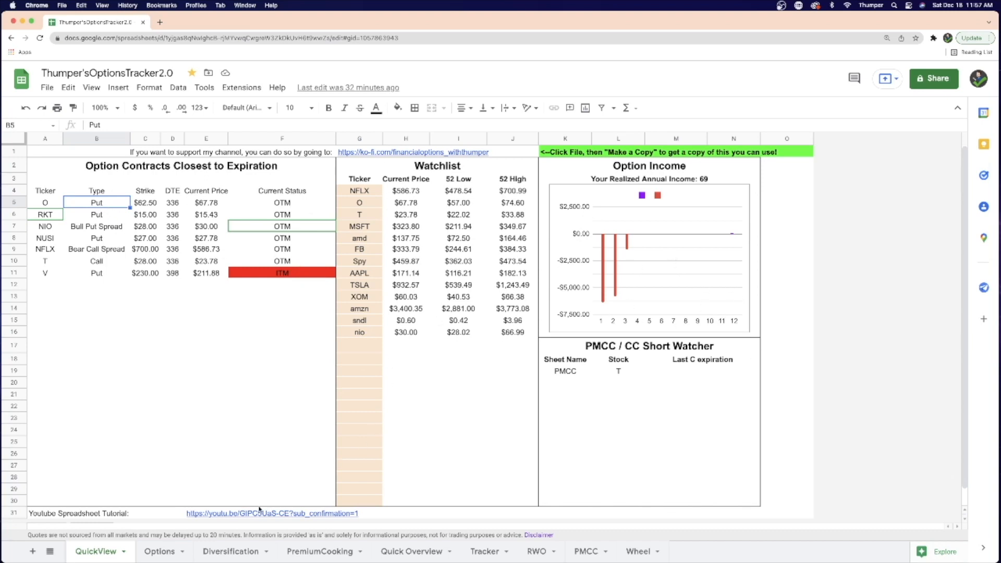
left_click(230, 551)
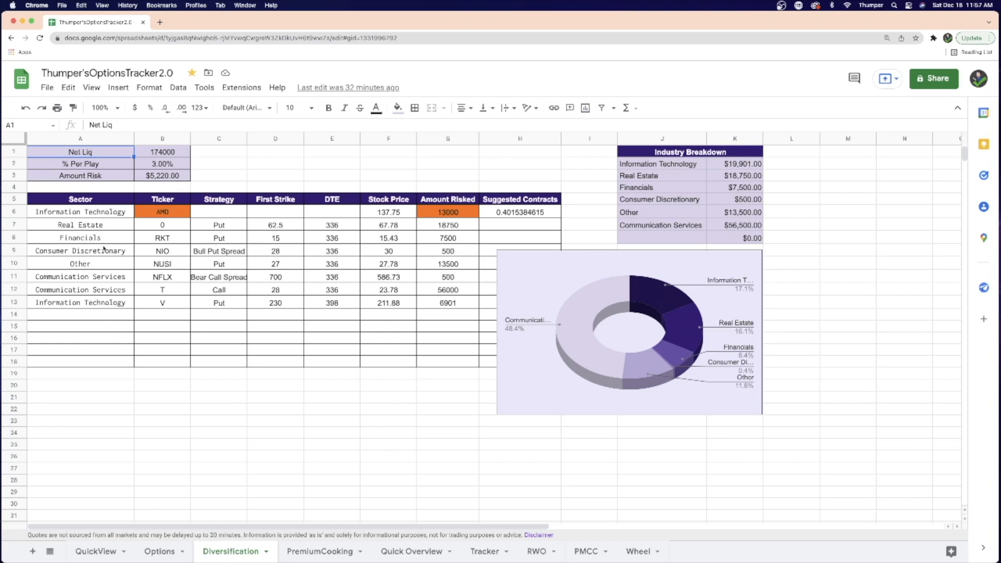
left_click(85, 225)
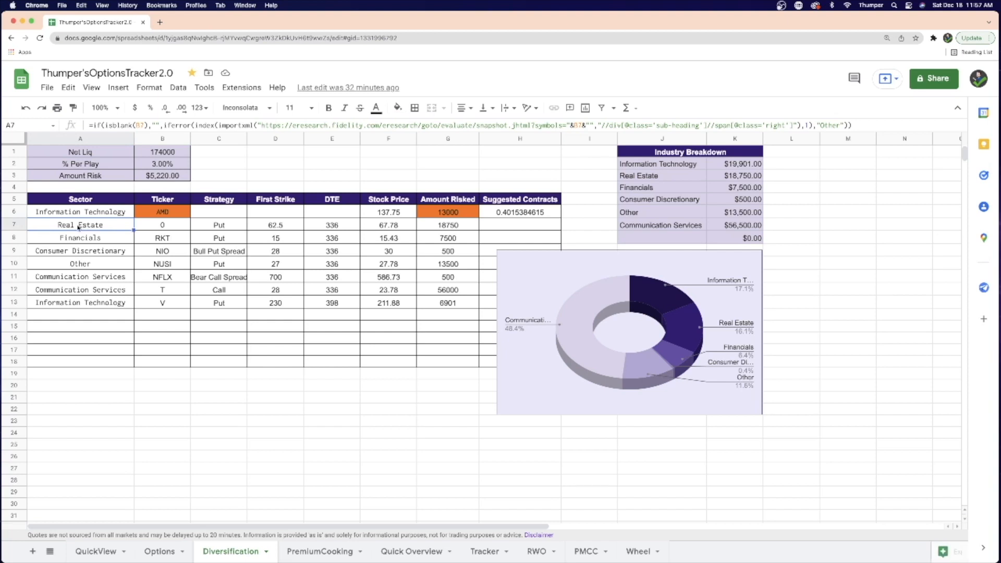
left_click_drag(51, 229, 518, 444)
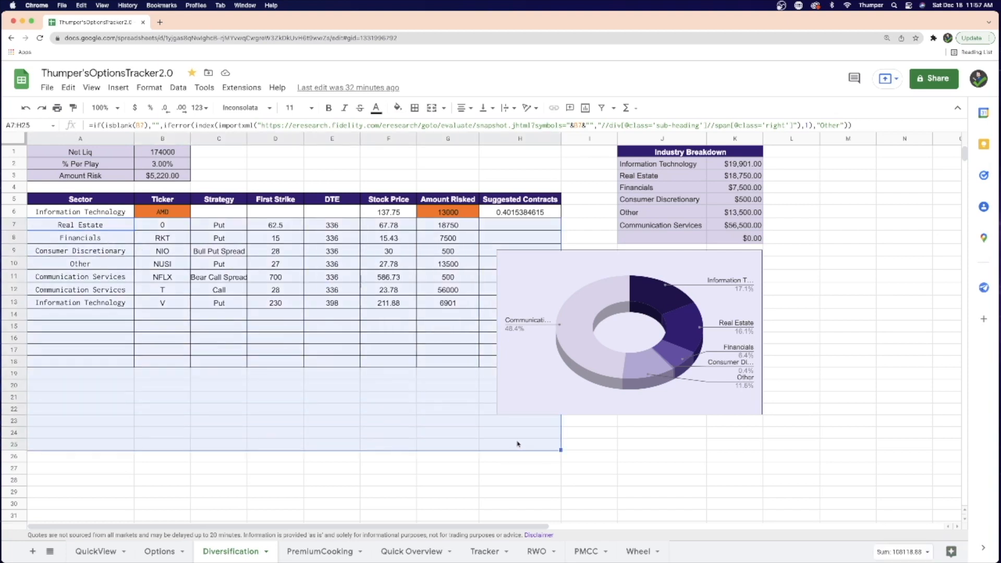
left_click(456, 239)
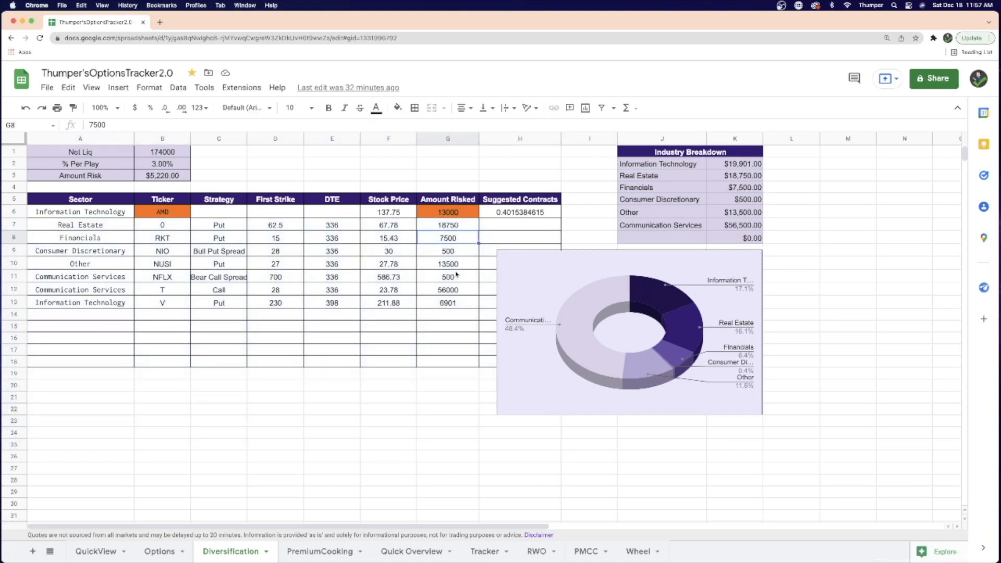
left_click(458, 231)
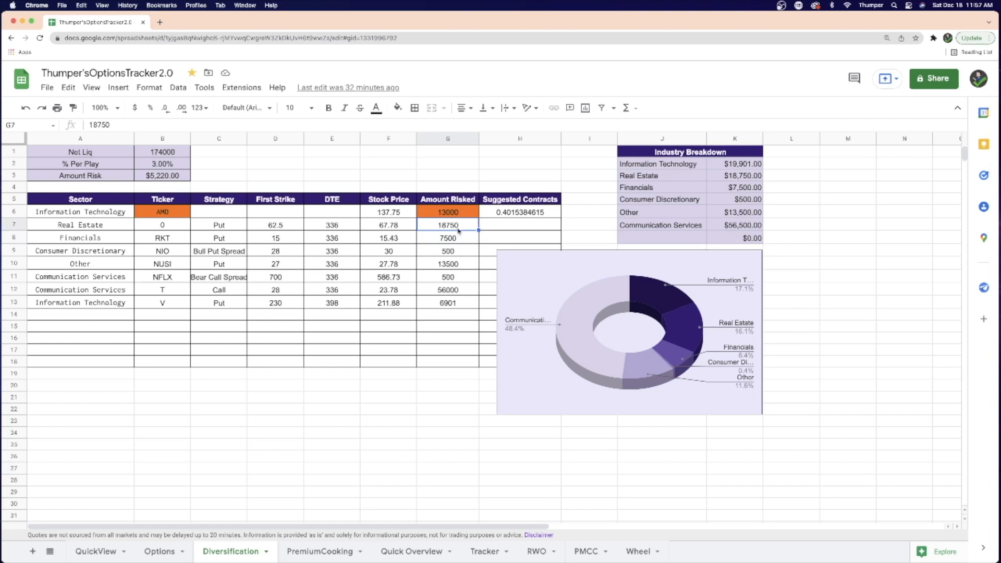
left_click(529, 216)
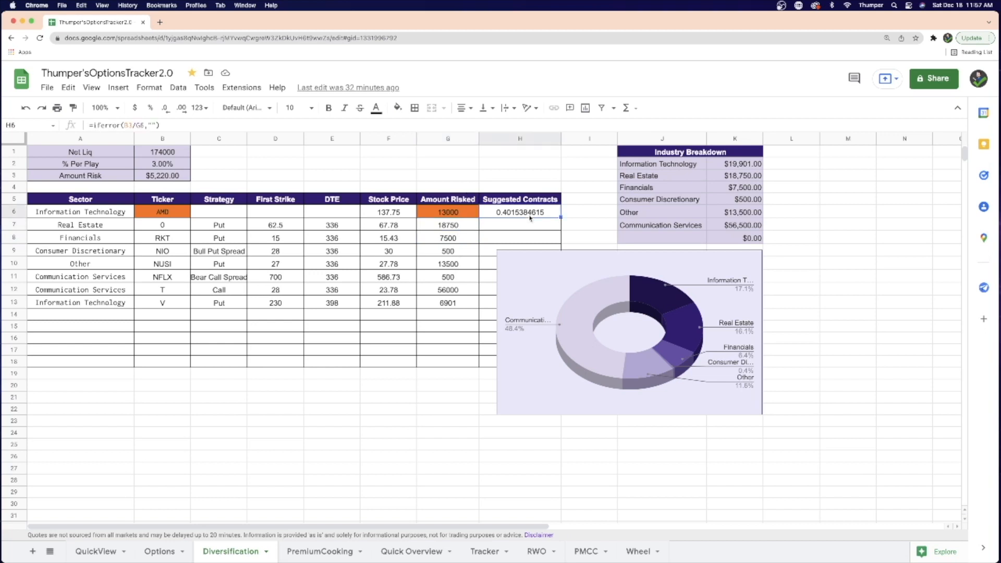
left_click(110, 152)
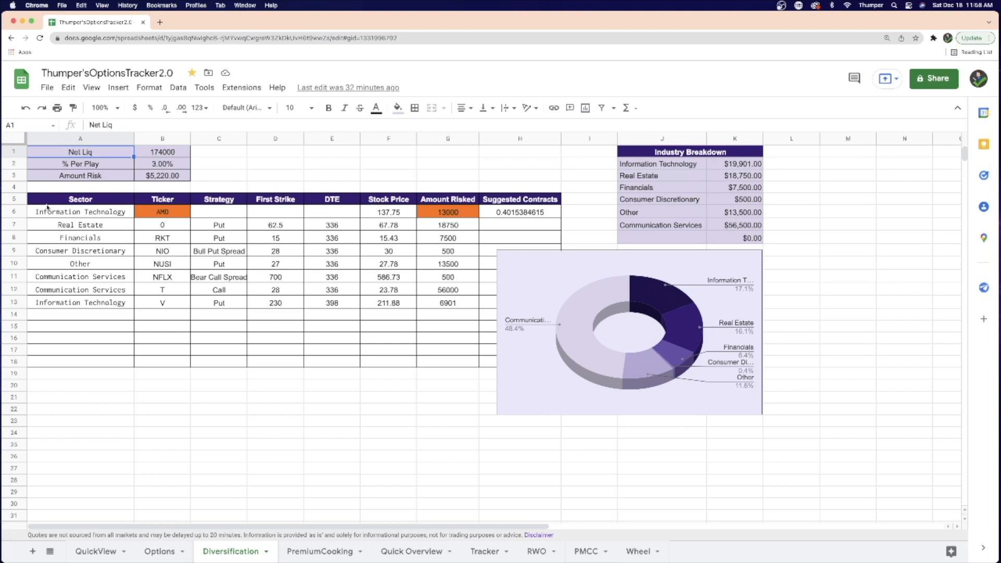
left_click(136, 211)
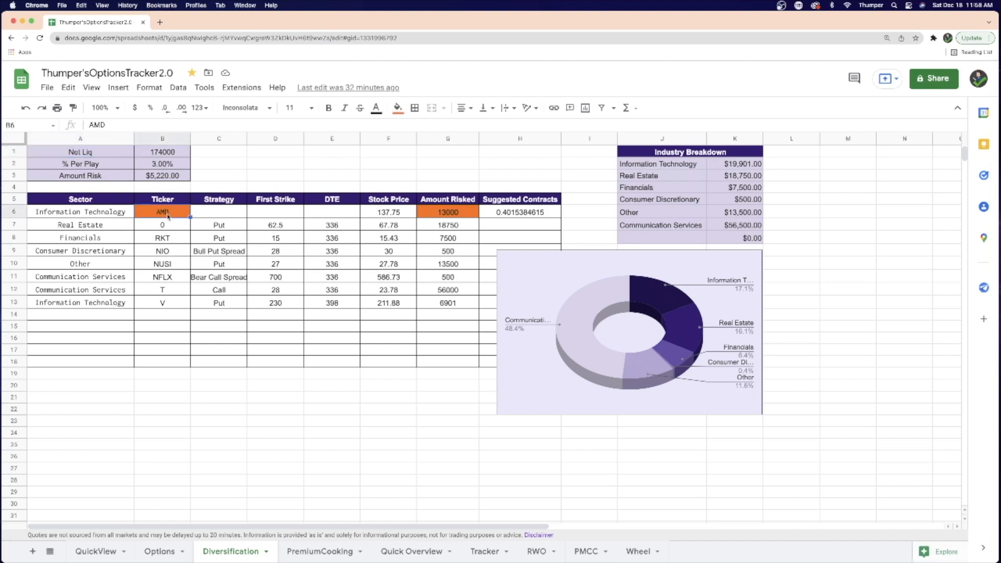
left_click(459, 216)
left_click(524, 213)
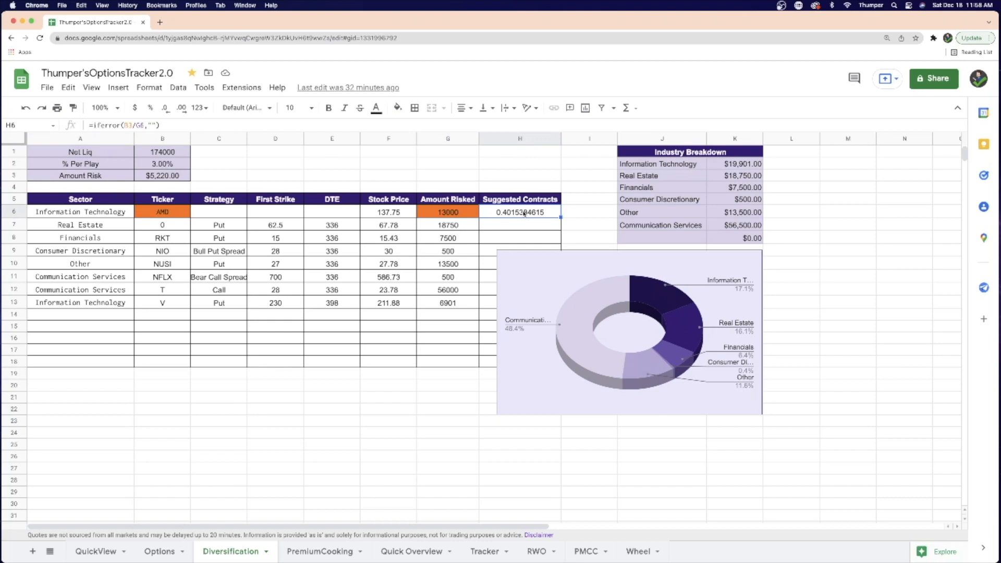
Step: Set the AMD row's Stock Price to 20 and its Amount Risked to 2000, and review the Industry Breakdown
left_click(402, 216)
type("20")
key("Return")
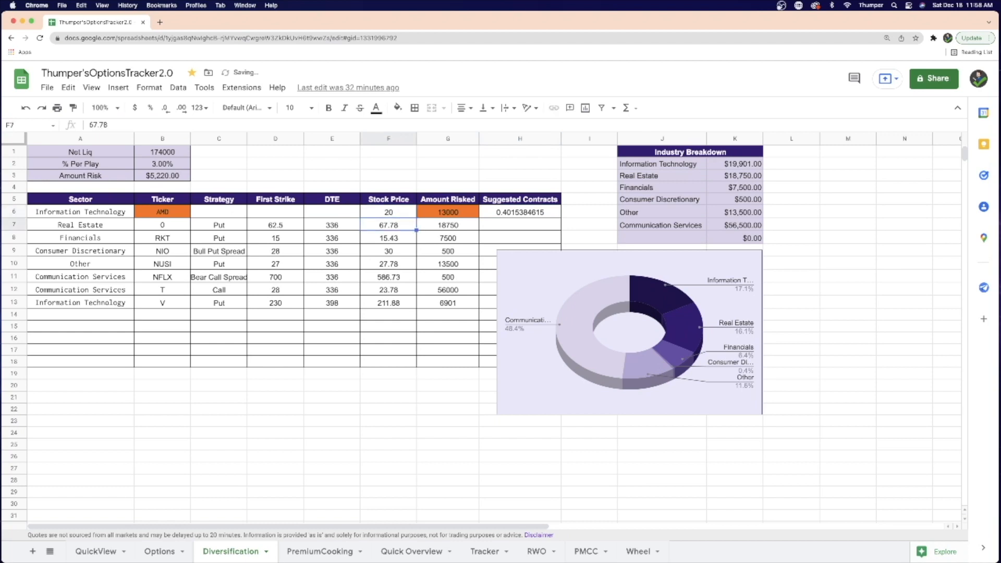
left_click(468, 211)
type("2000")
key("Return")
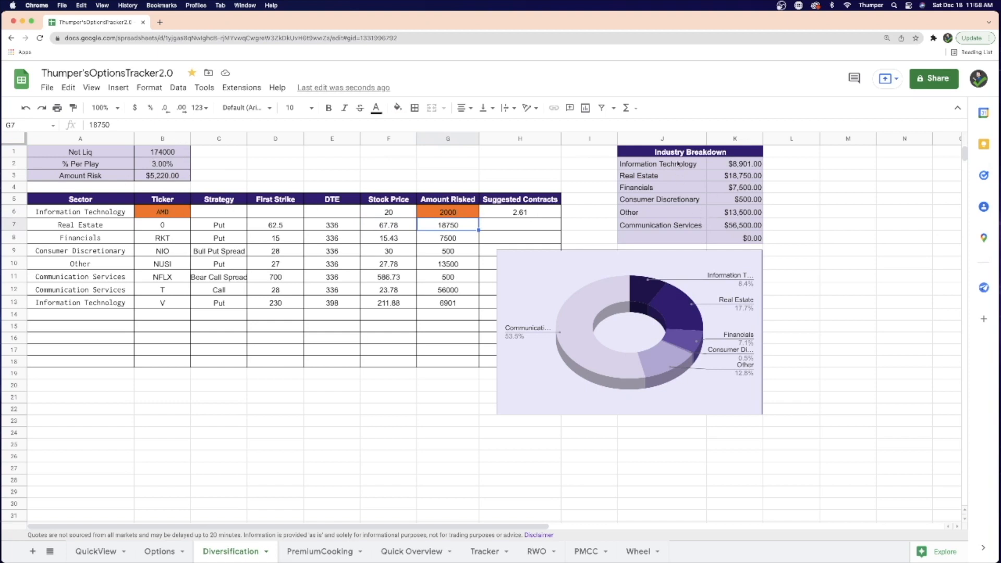
left_click_drag(686, 163, 737, 230)
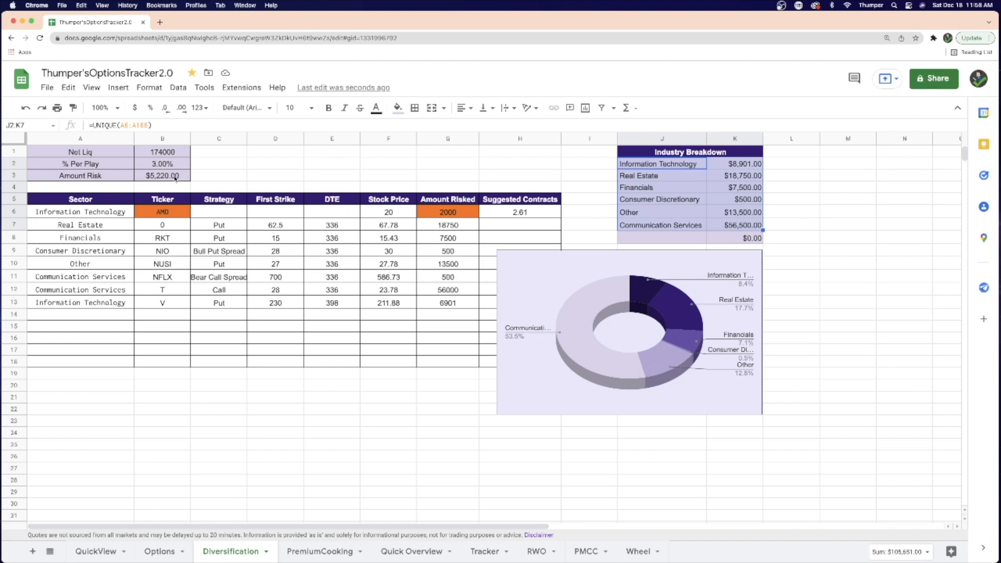
Step: Change the ticker in the first position row to AAPL and set its Amount Risked to 17000
left_click(177, 210)
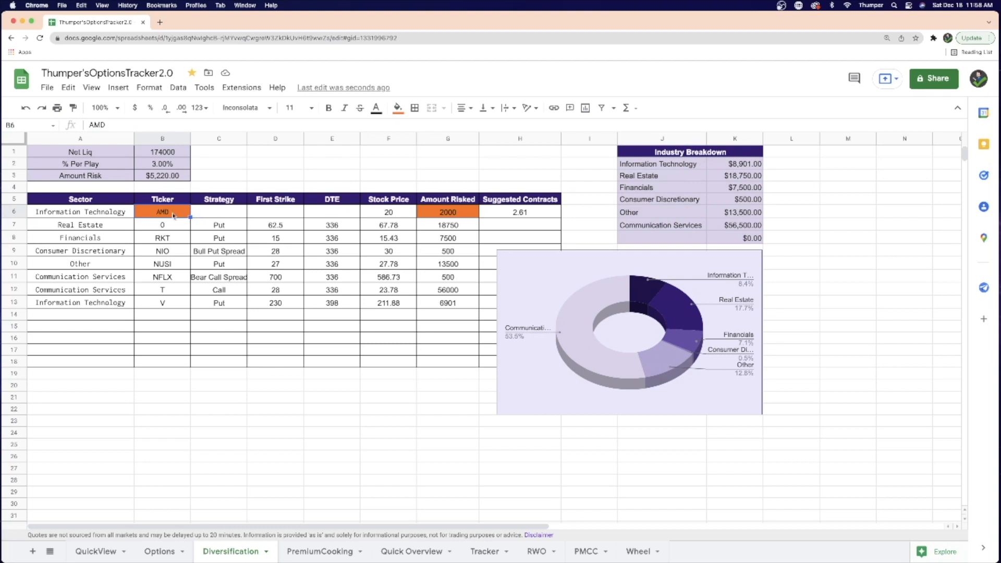
type("AAPL")
left_click(452, 218)
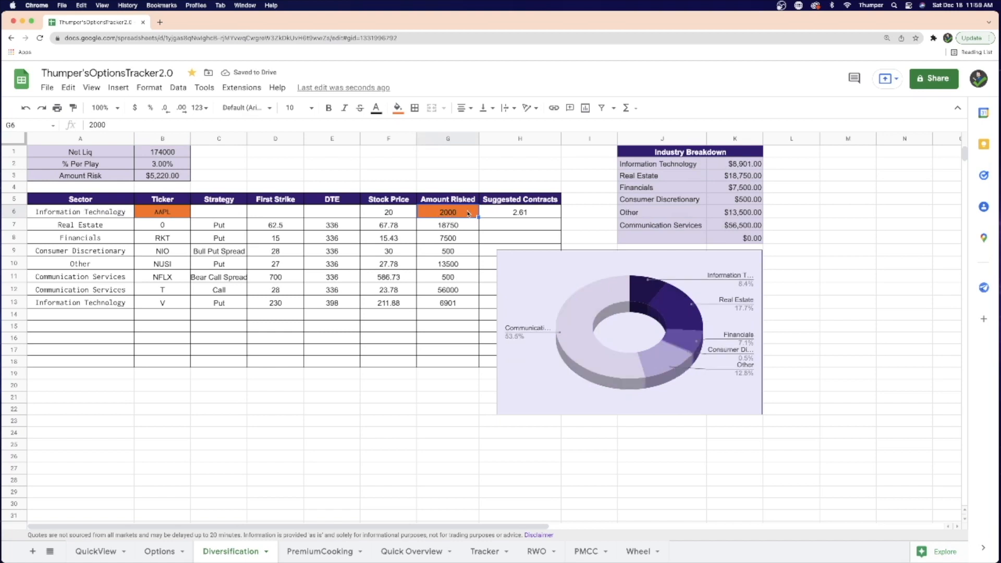
type("17")
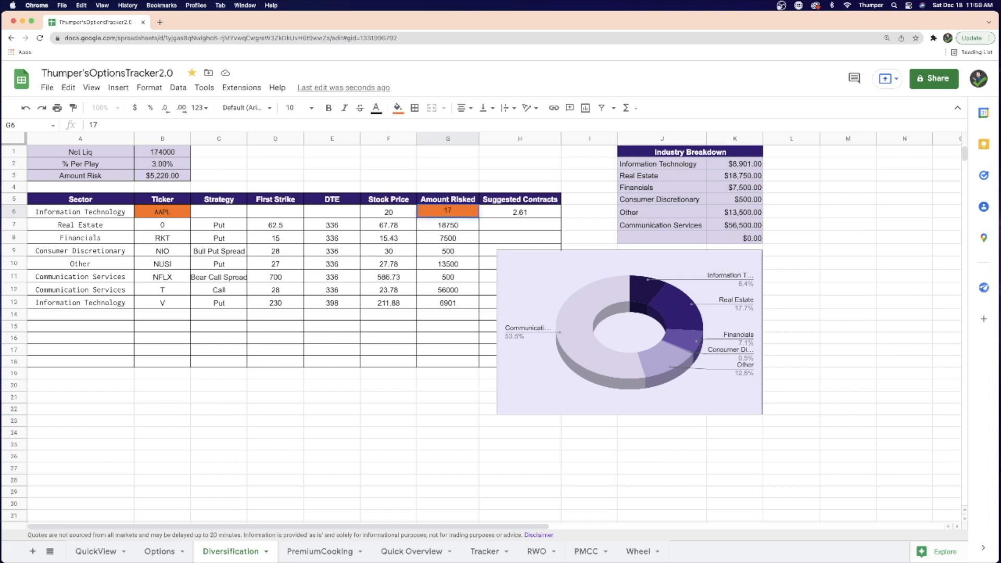
type("0000")
key("Return")
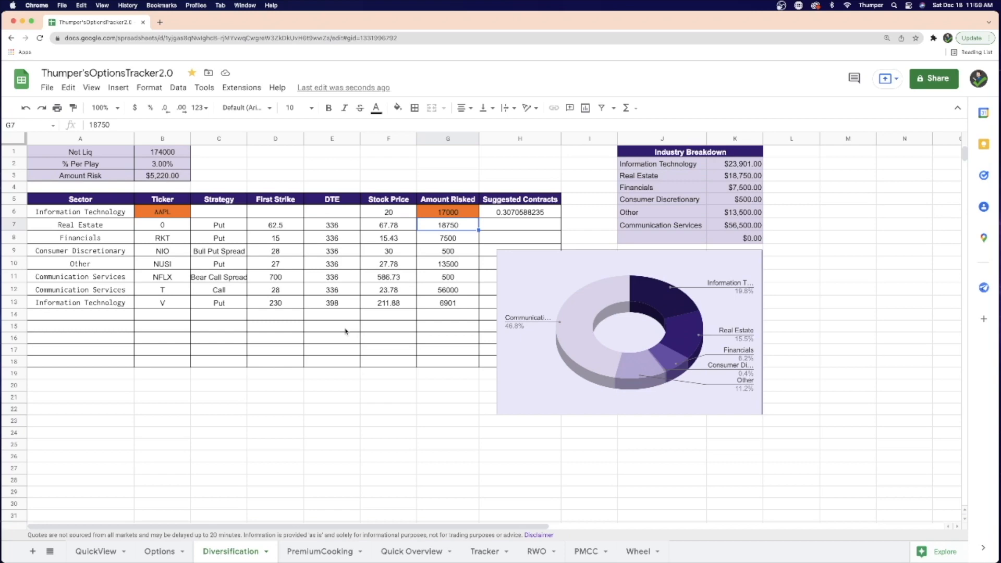
Step: Start a new trade in row 13 of the Options sheet with symbol T, open date 1/1/22 and expiration date 1/30/22
left_click(156, 552)
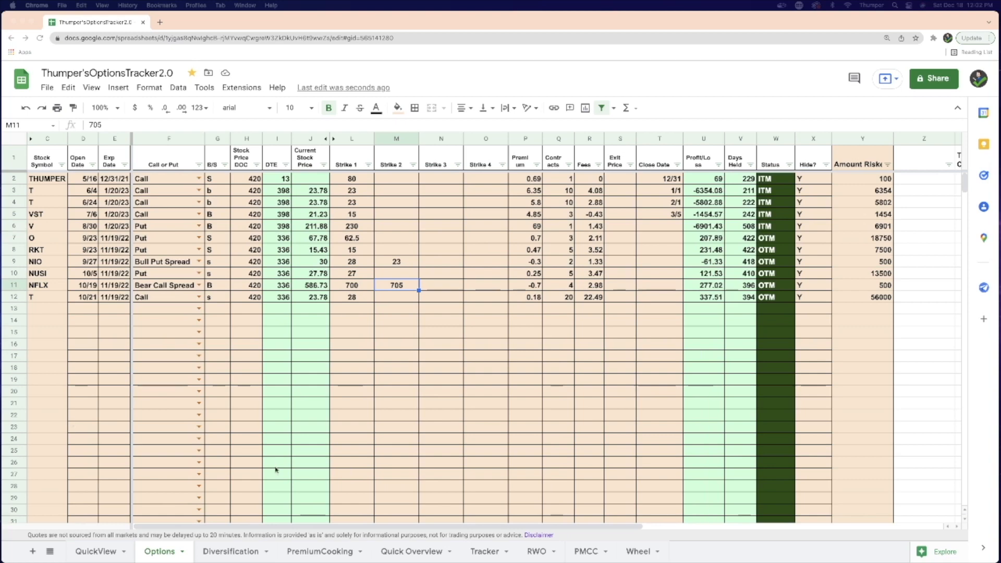
left_click(44, 309)
type("T")
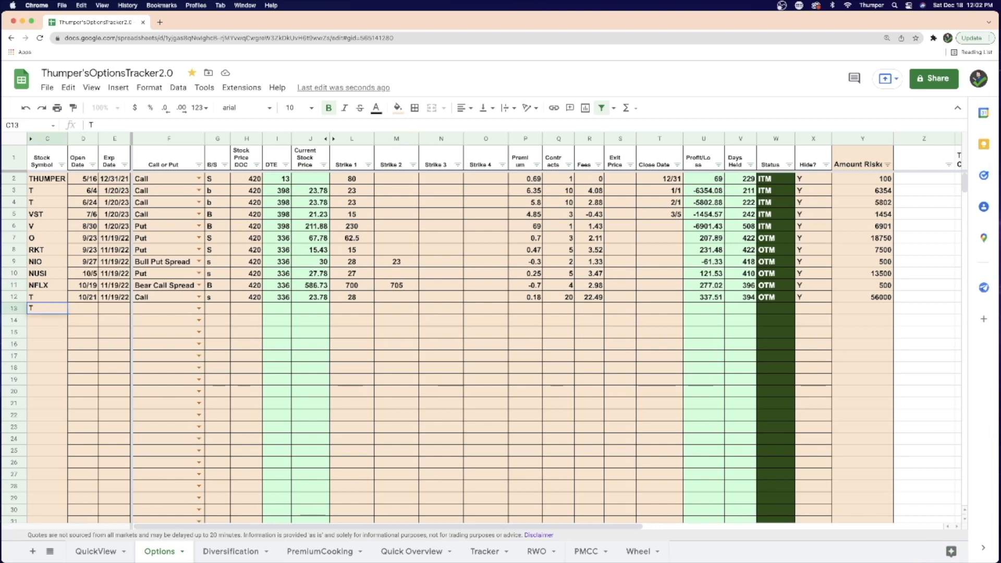
key("Tab")
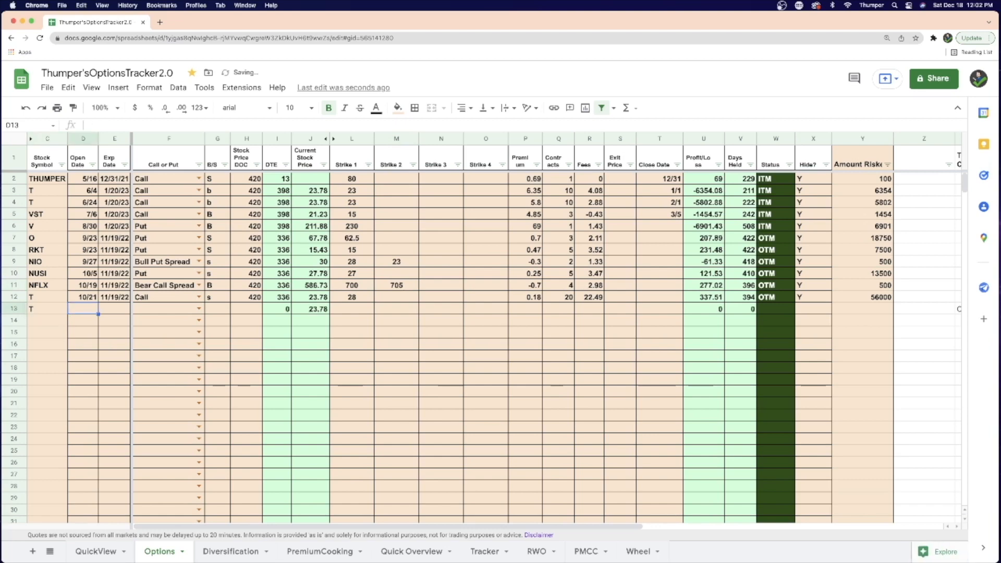
type("1/1/22")
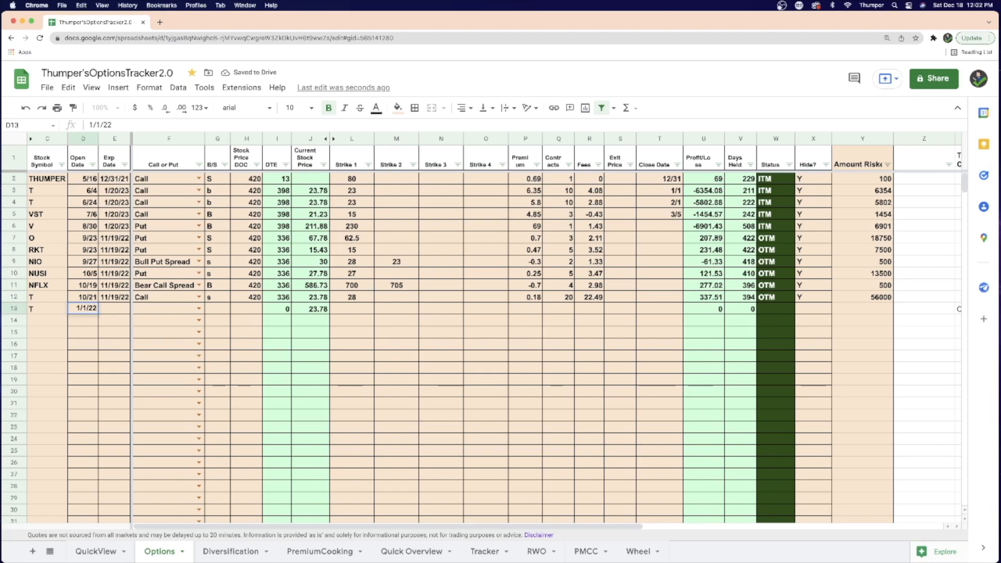
key("Tab")
type("1/")
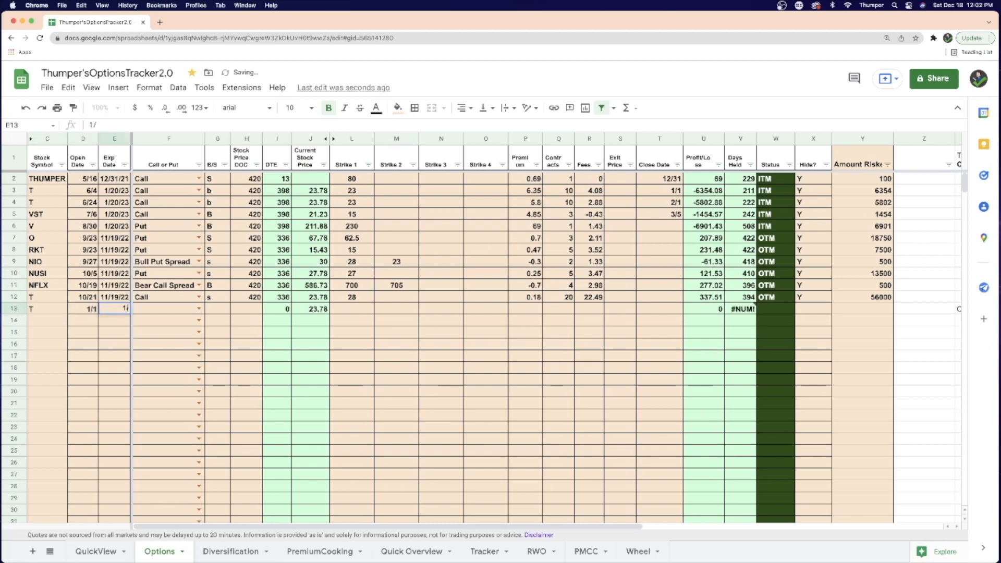
type("30/22")
key("Tab")
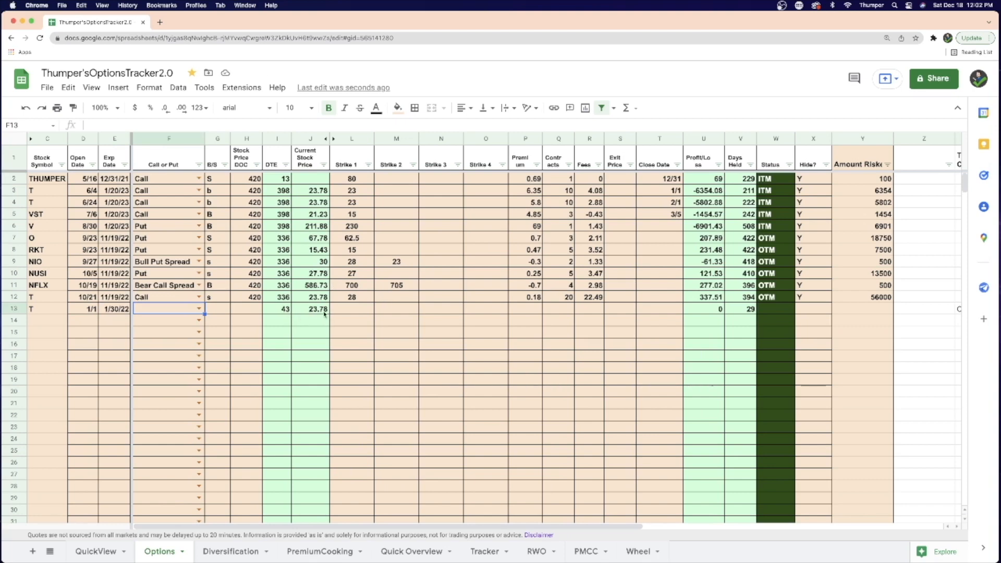
Step: Set the new T trade's type to Iron Condor, B/S to S and opening stock price to 23.78
left_click(199, 309)
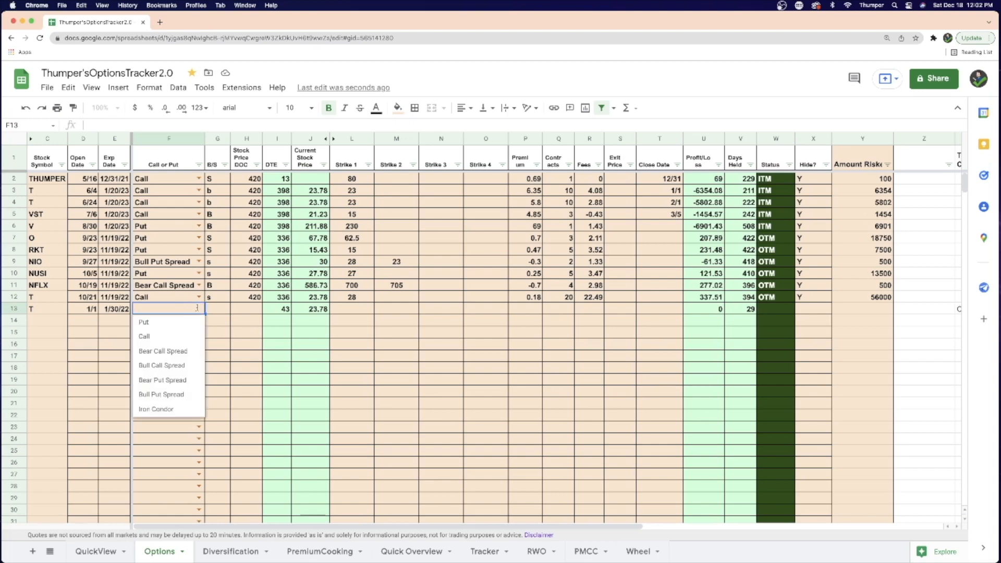
left_click(178, 409)
left_click(222, 319)
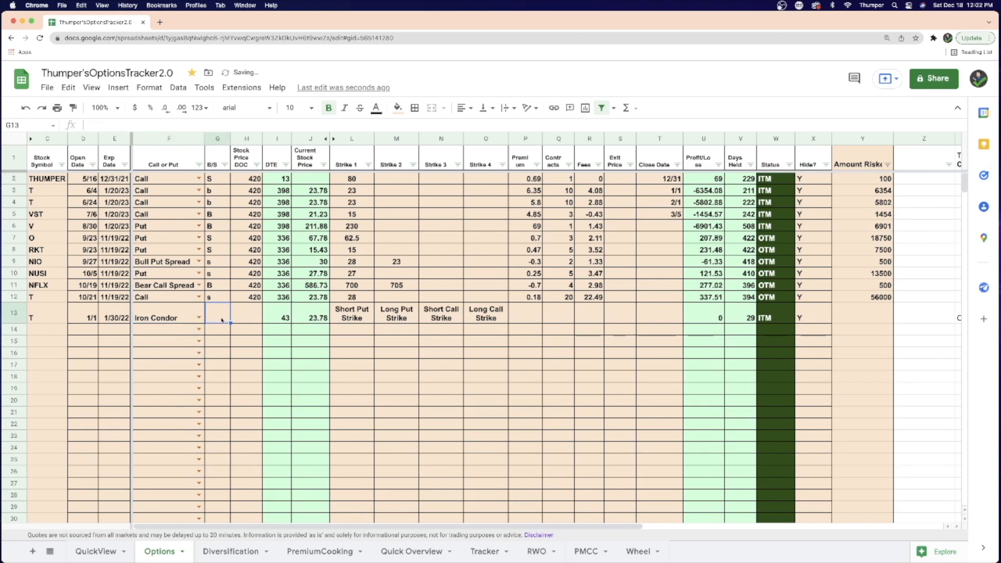
type("S")
key("Tab")
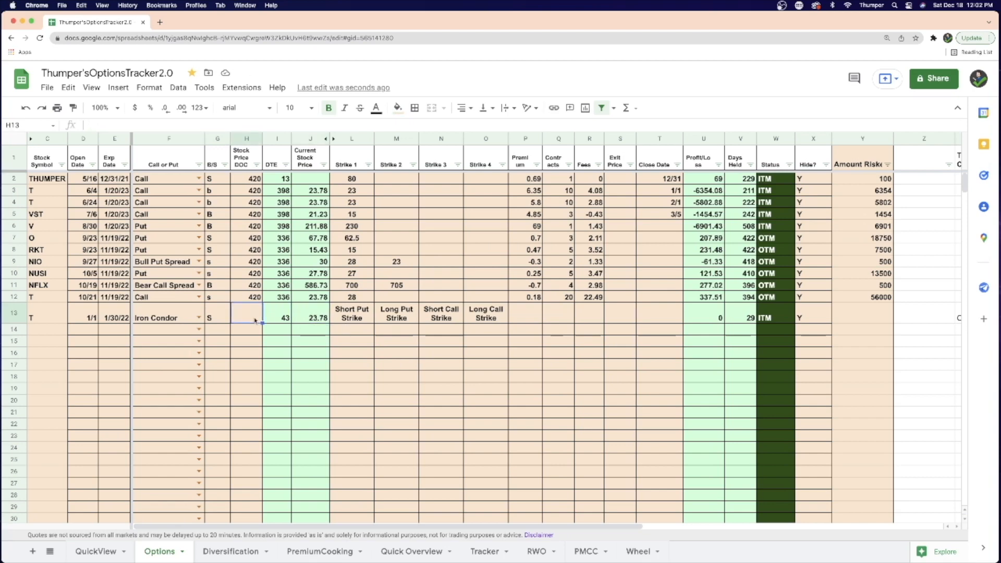
type("23.78")
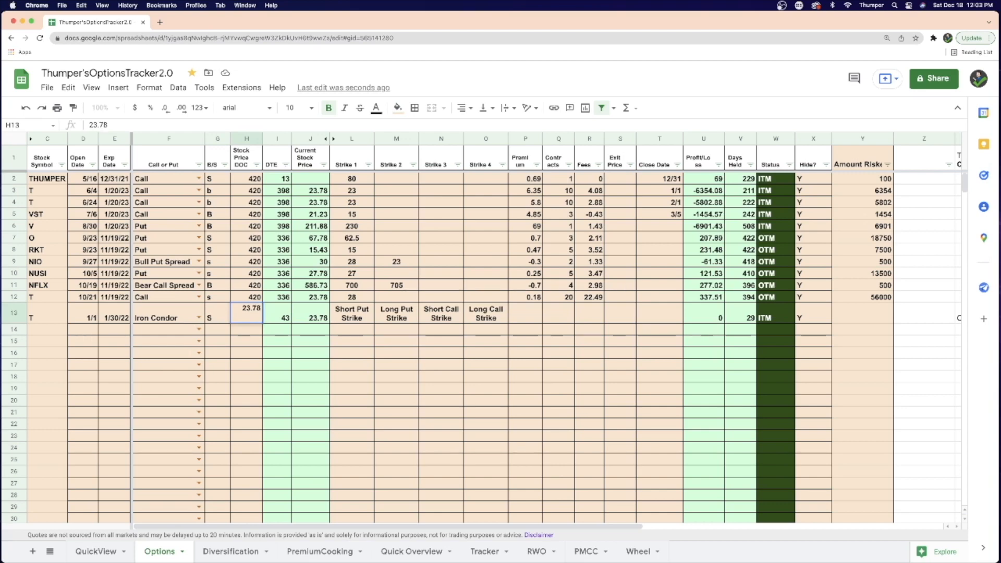
key("Tab")
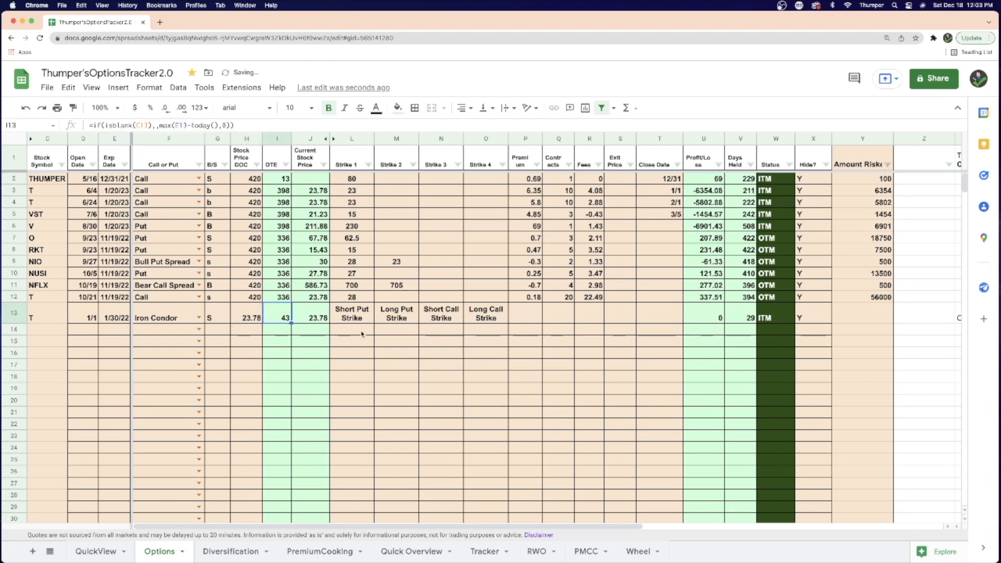
Step: Select the four strike cells of the Iron Condor row and enlarge the formula bar to show the whole formula
left_click(173, 320)
left_click_drag(358, 319, 504, 319)
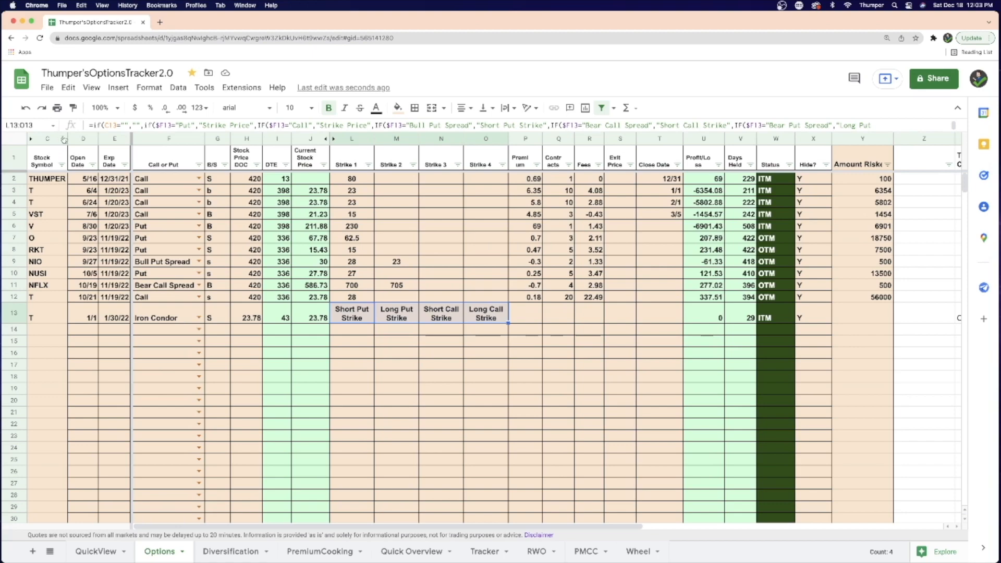
left_click_drag(63, 134, 65, 157)
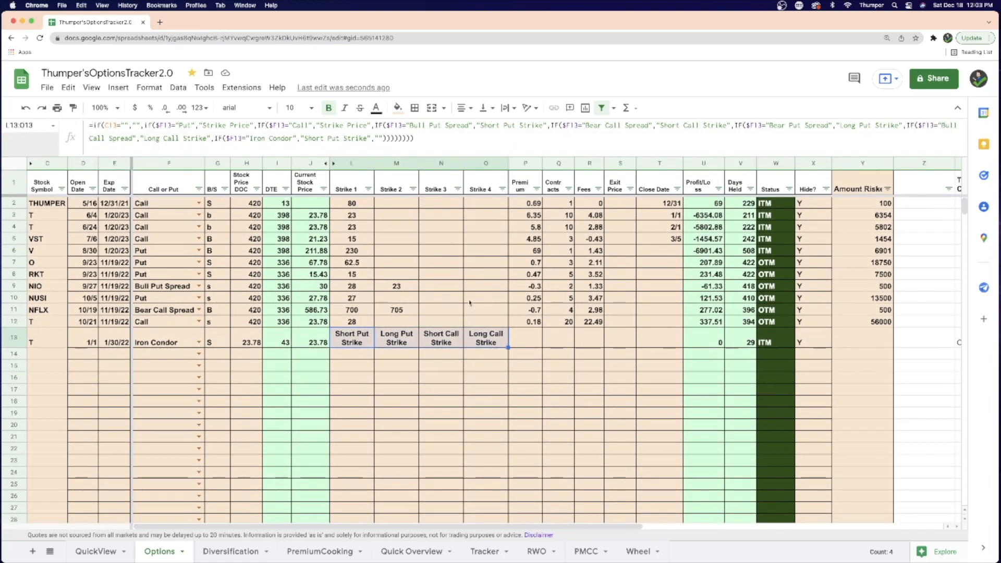
Step: Fill in the row 13 Iron Condor strikes: short put 22, long put 21, short call 25 and long call 26
left_click(347, 343)
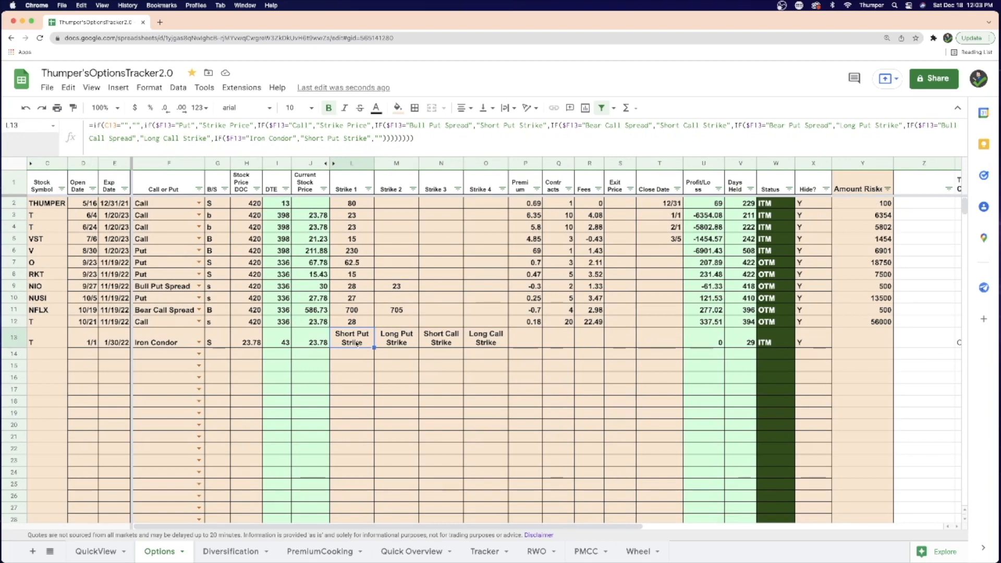
type("22")
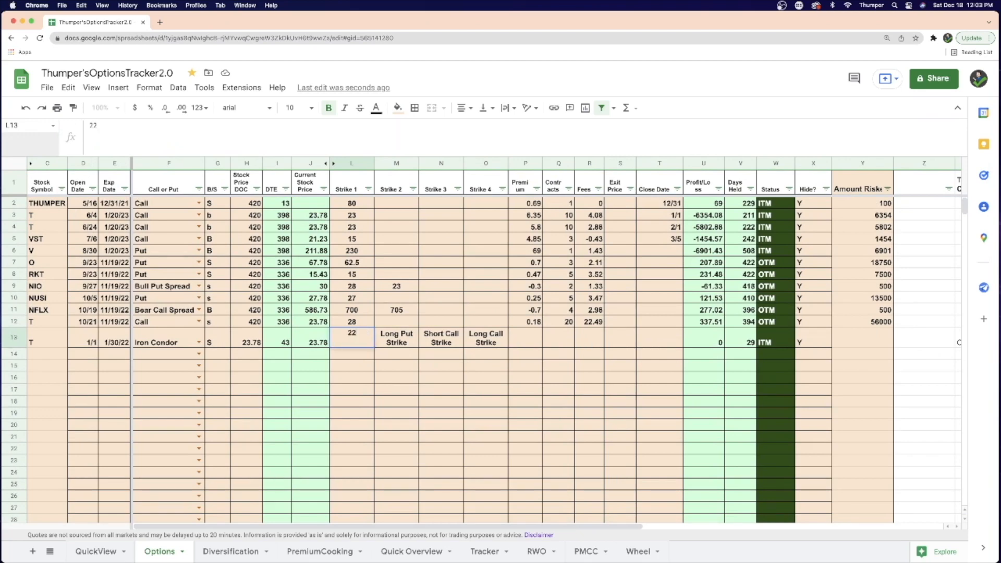
key("Tab")
type("21")
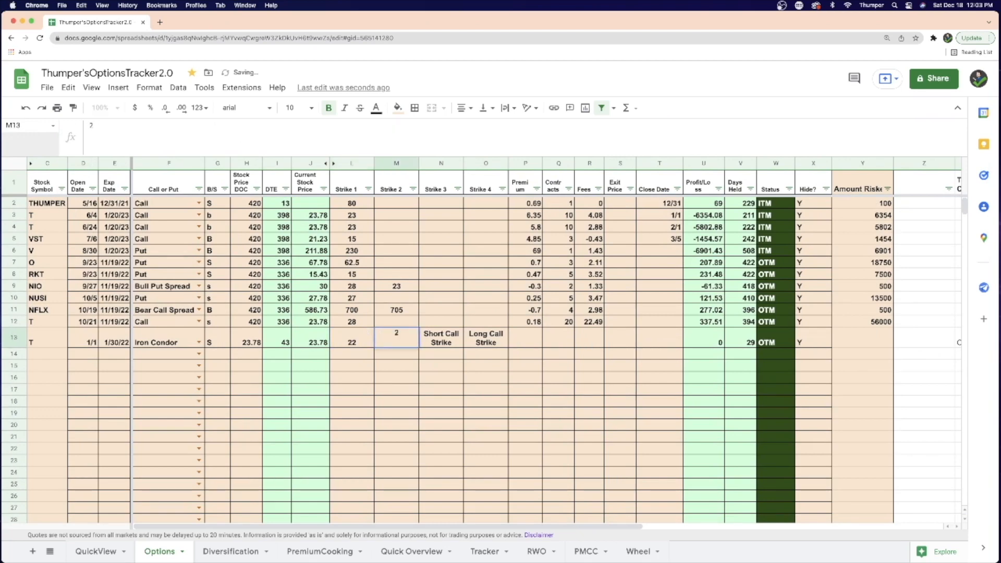
key("Tab")
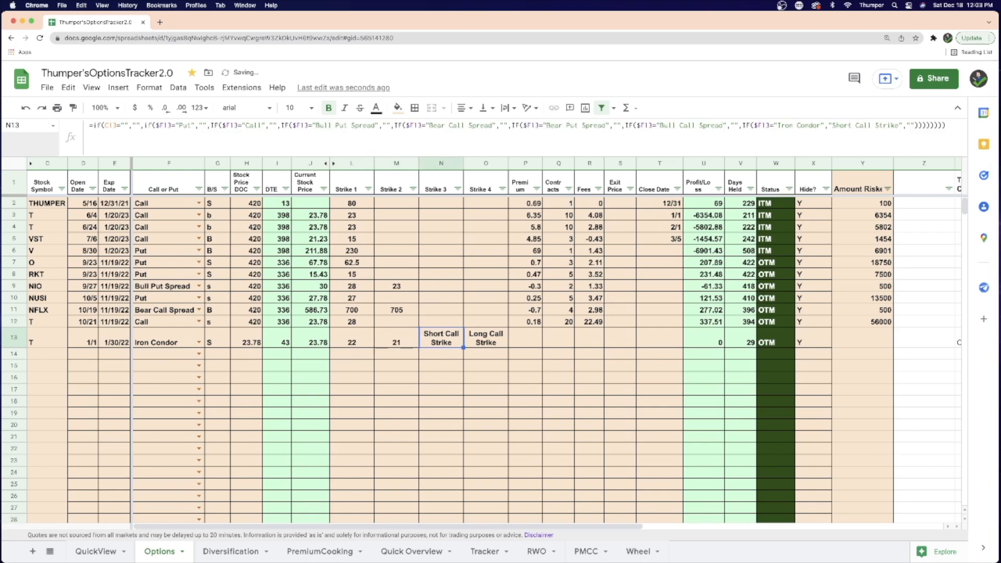
type("25")
key("Tab")
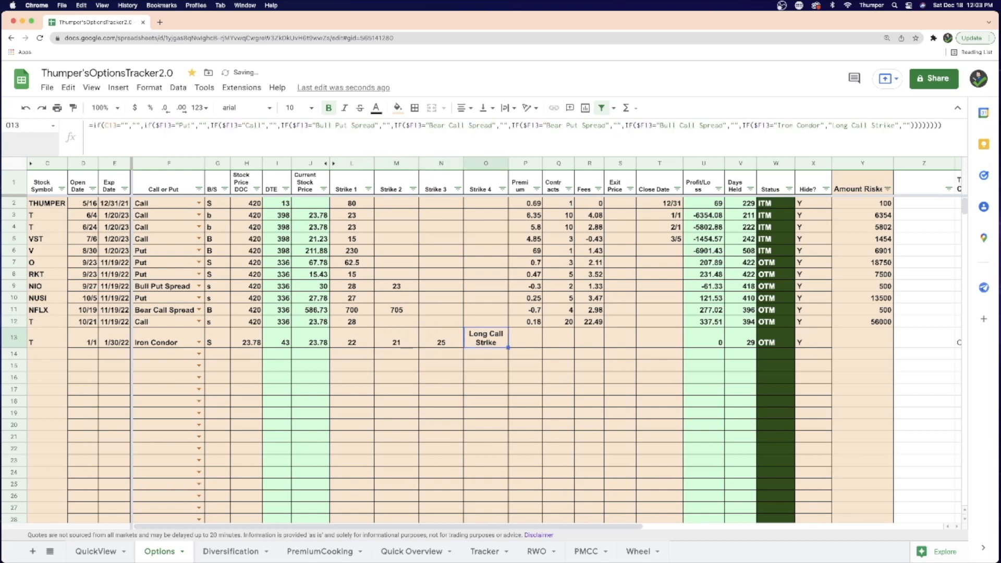
type("26")
key("Tab")
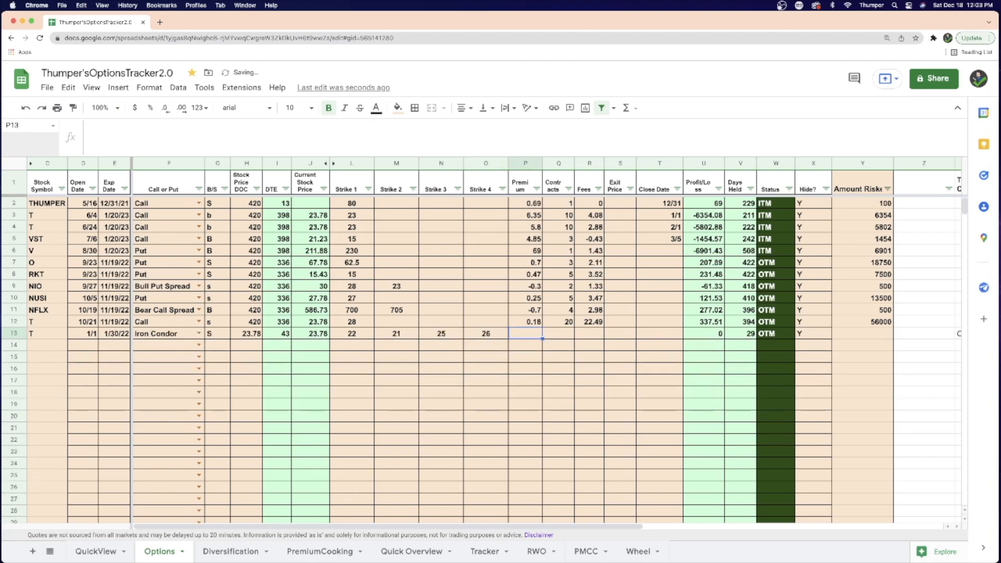
Step: Set the Iron Condor trade's premium to 1, contracts to 1 and fees to 0.25
type(".1")
key("Tab")
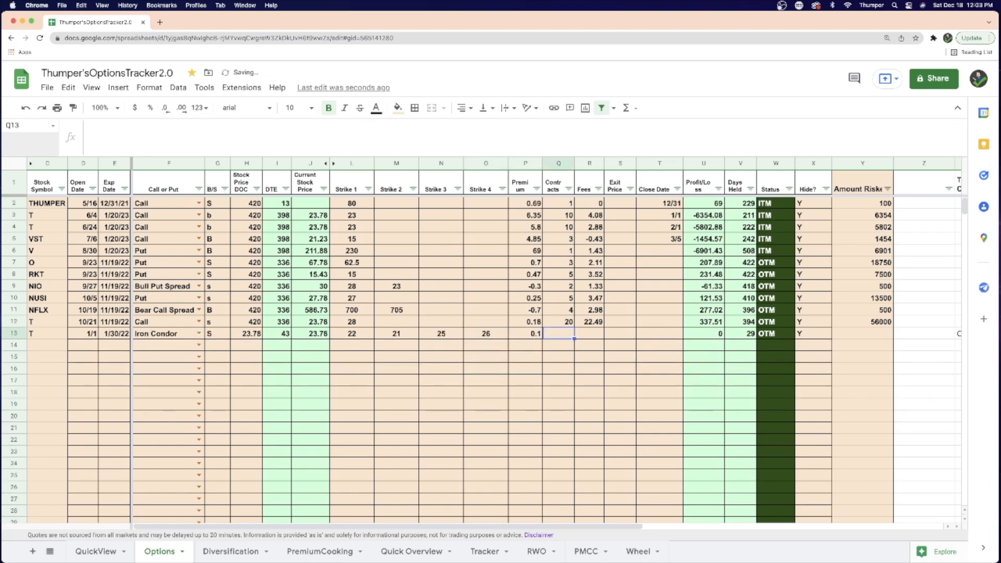
key("Left")
key("Left")
key("Right")
type("1")
key("Tab")
type("1")
key("Tab")
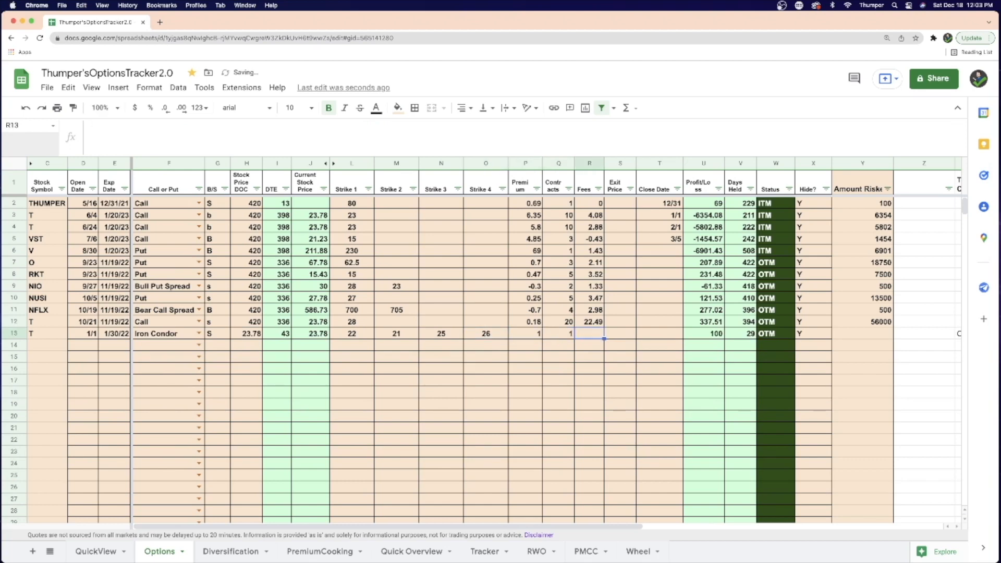
type(".25")
key("Tab")
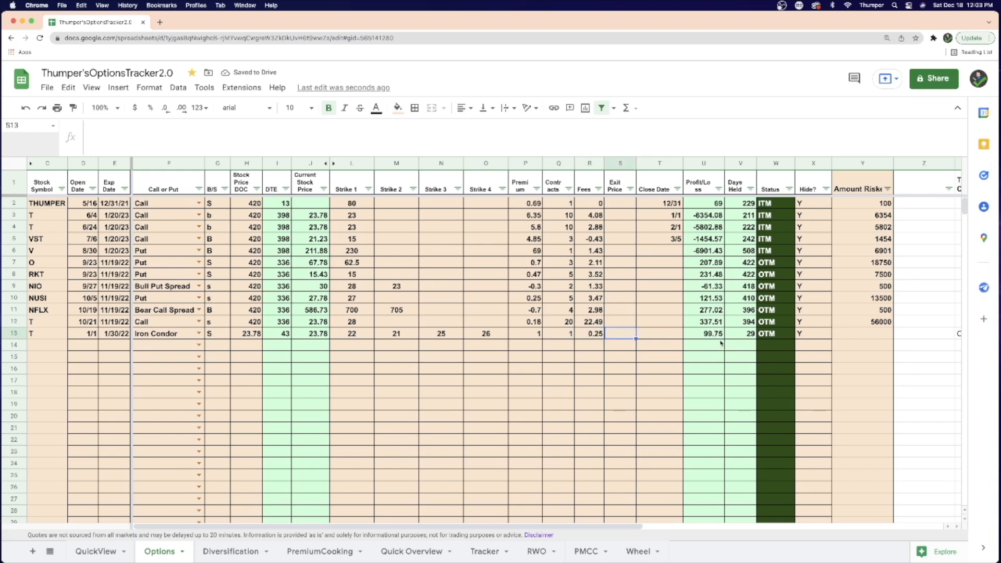
Step: Enter 100 as the Amount Risked for the T Iron Condor trade in row 13
left_click(678, 341)
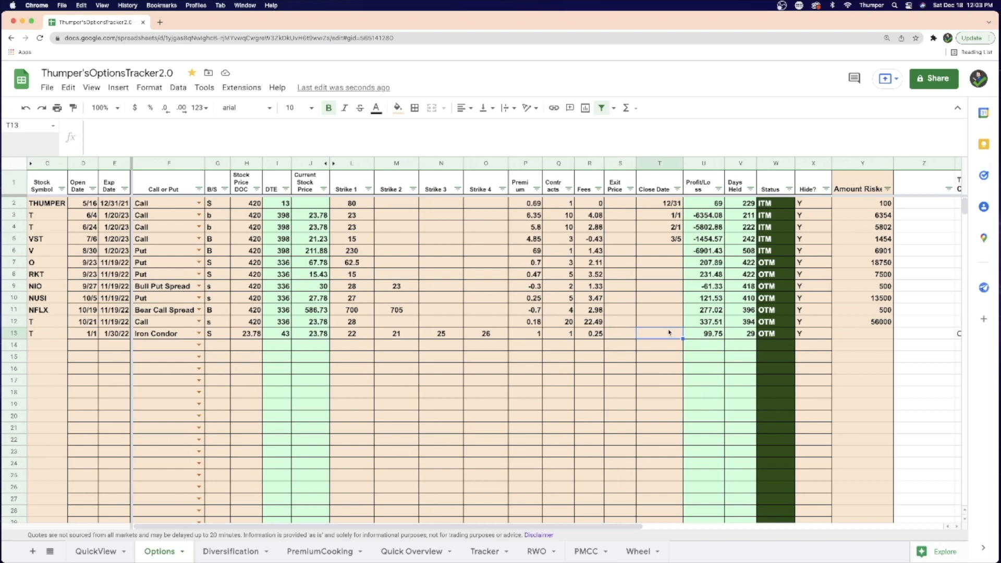
left_click(782, 337)
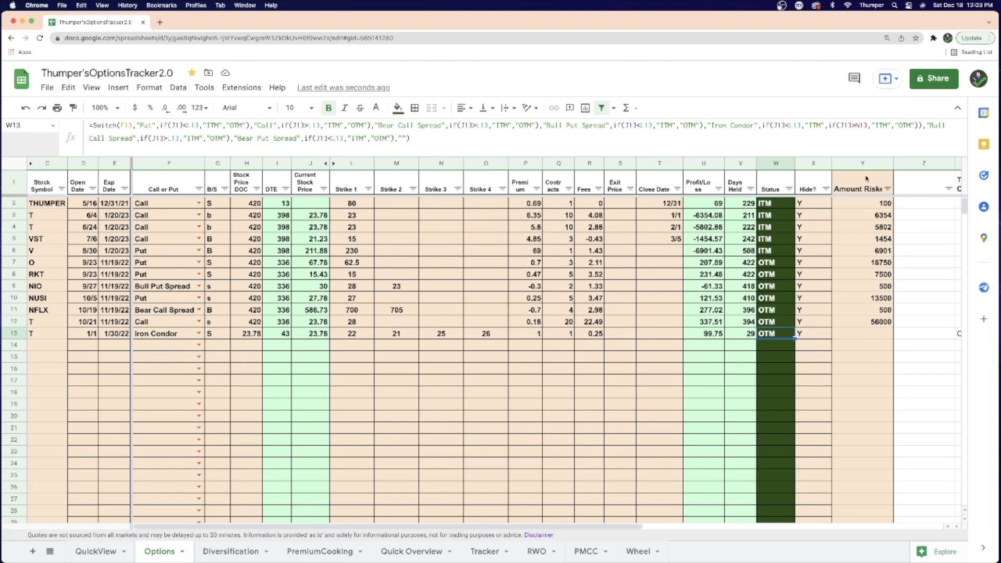
left_click(870, 335)
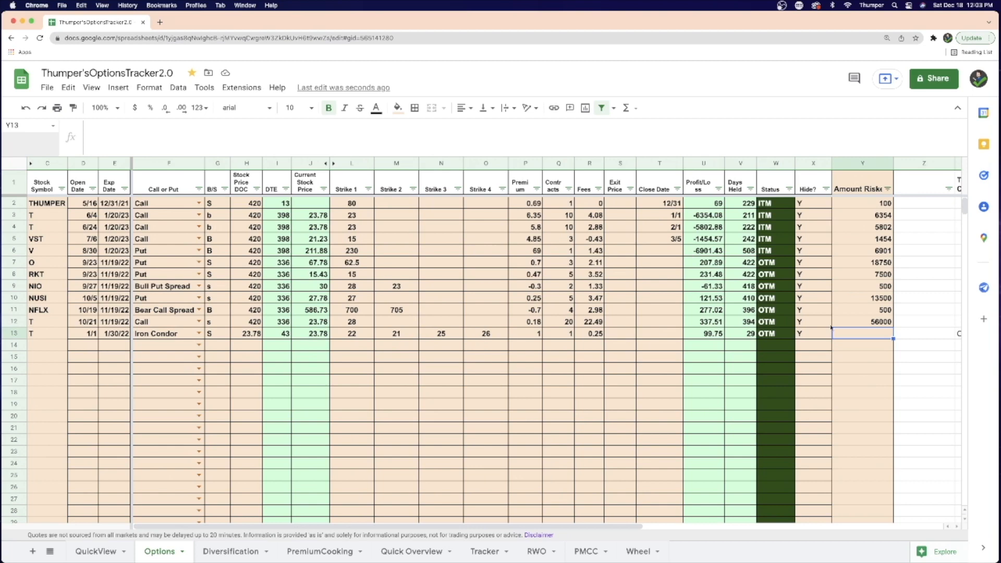
type("100")
key("Return")
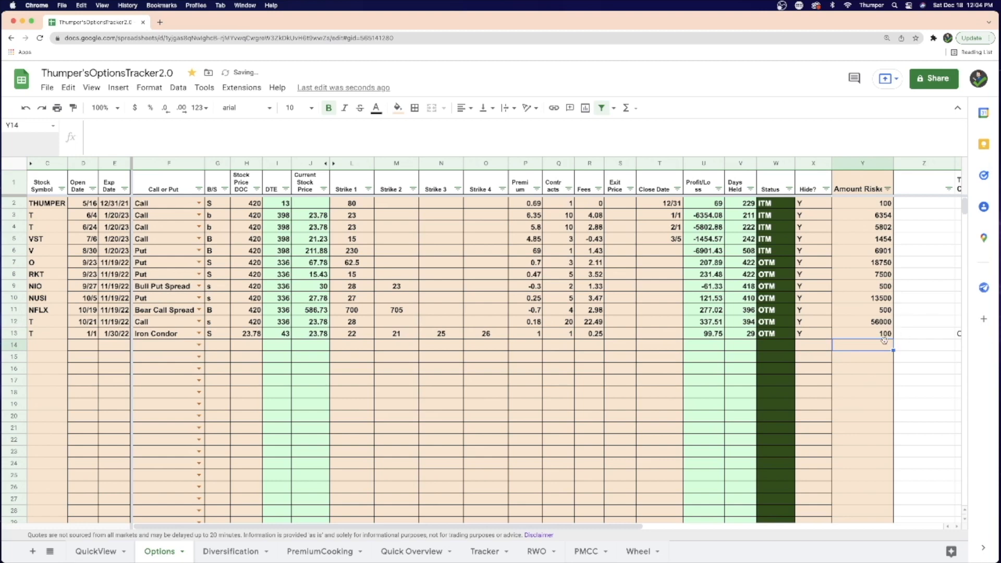
Step: Review the Iron Condor's row on the Diversification sheet and the 2021 monthly realized income on the Quick Overview sheet
left_click(880, 228)
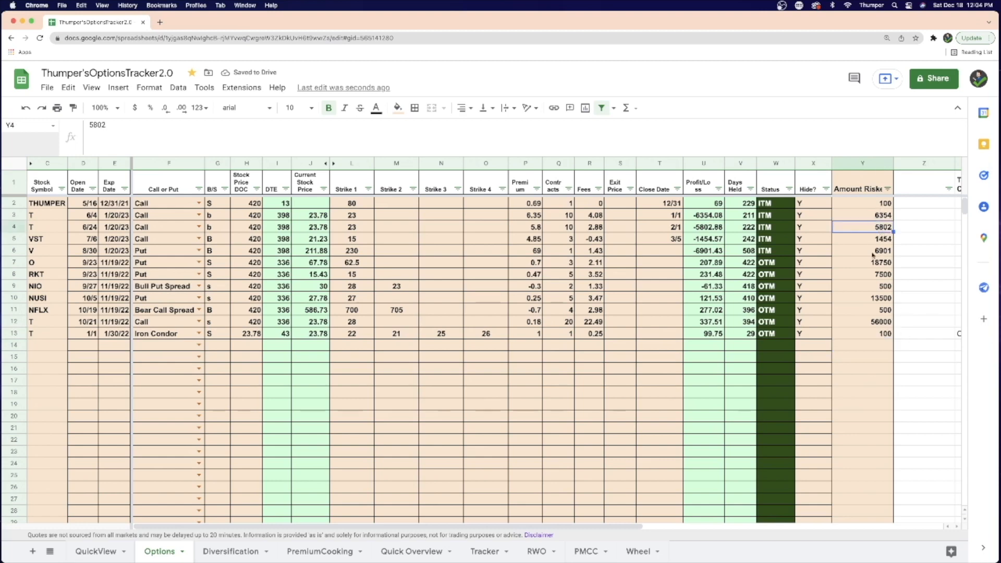
left_click(886, 336)
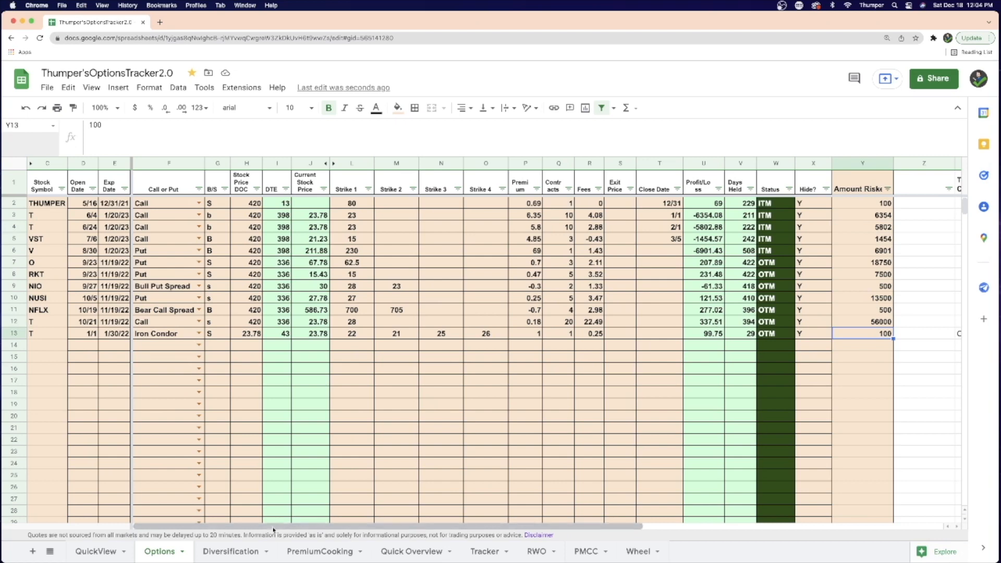
left_click(235, 554)
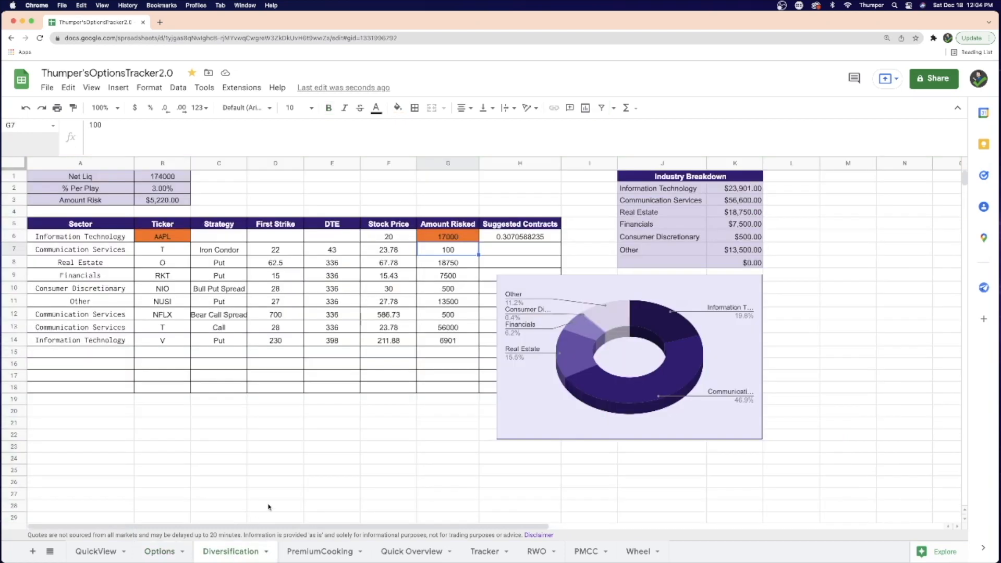
left_click(449, 237)
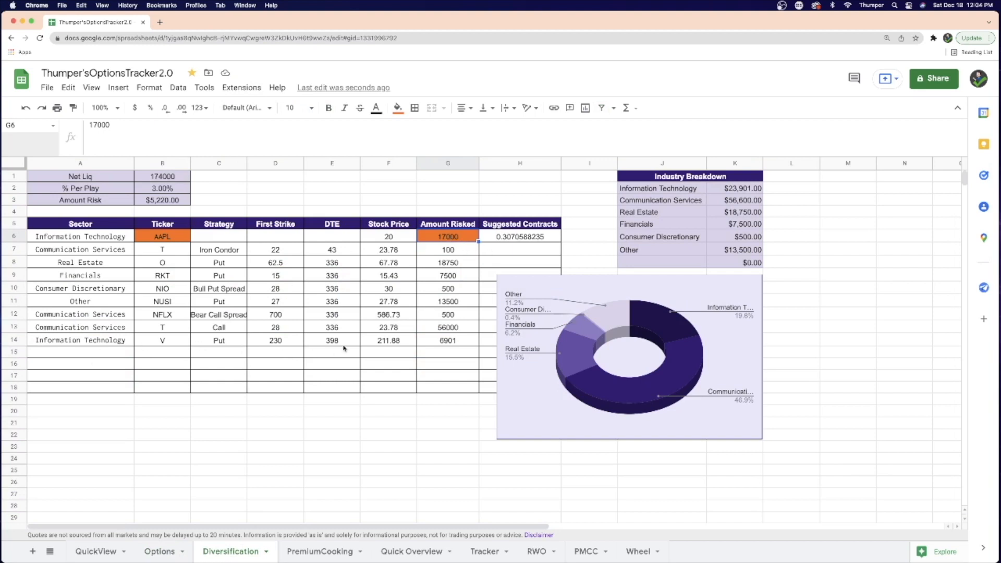
left_click_drag(124, 249, 551, 253)
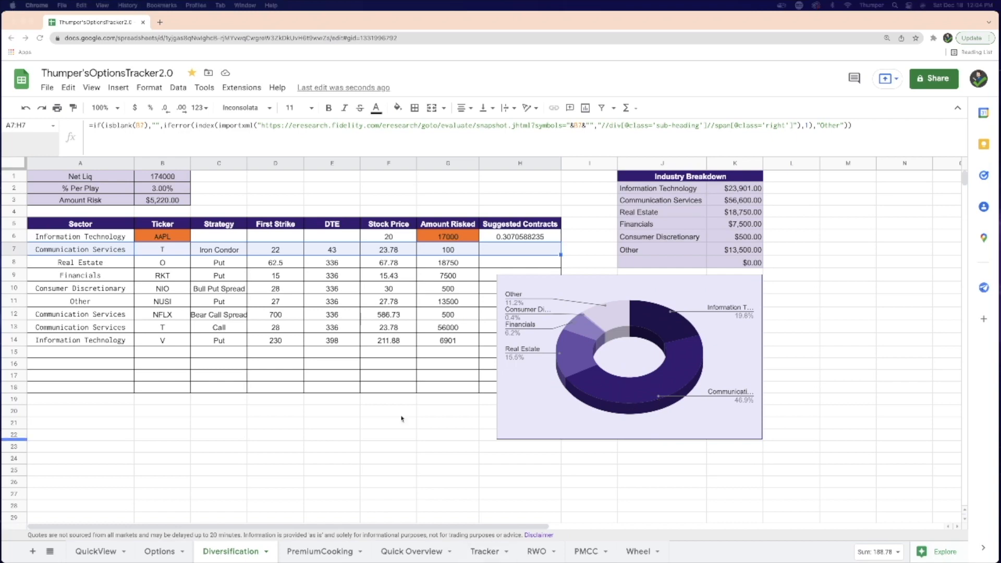
left_click(415, 552)
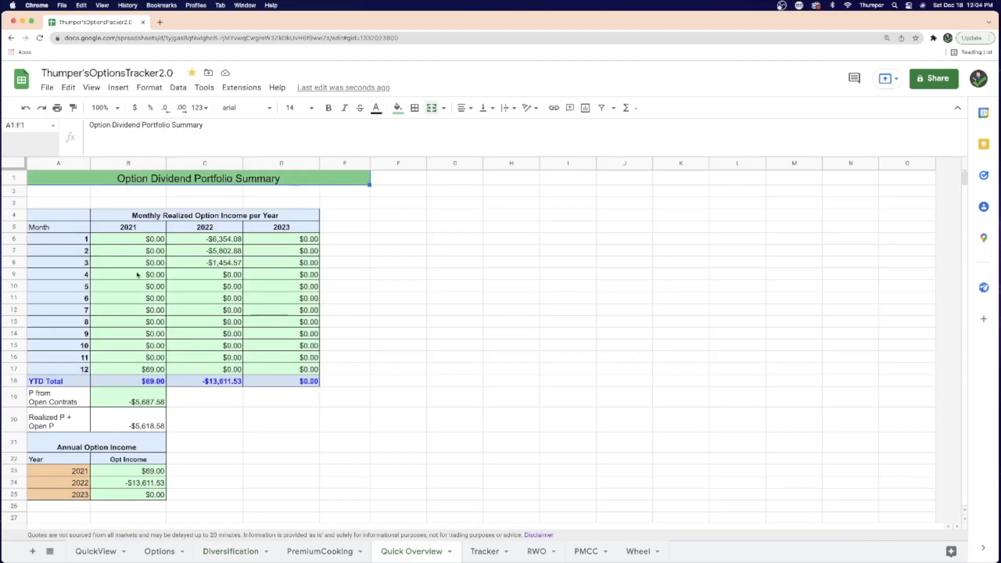
left_click_drag(137, 239, 145, 374)
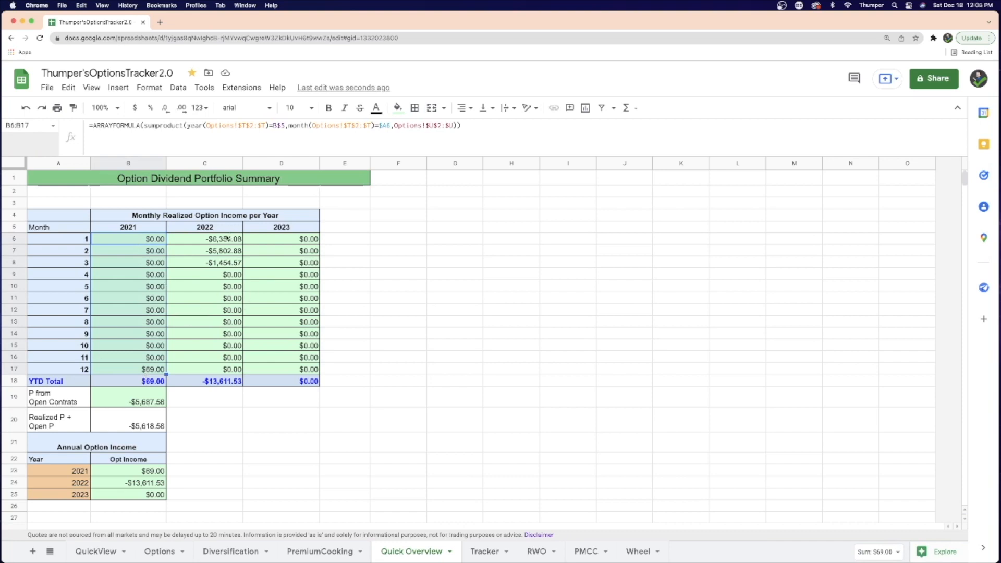
Step: Rename the IB column header on the Tracker sheet to Net Liq
left_click(493, 557)
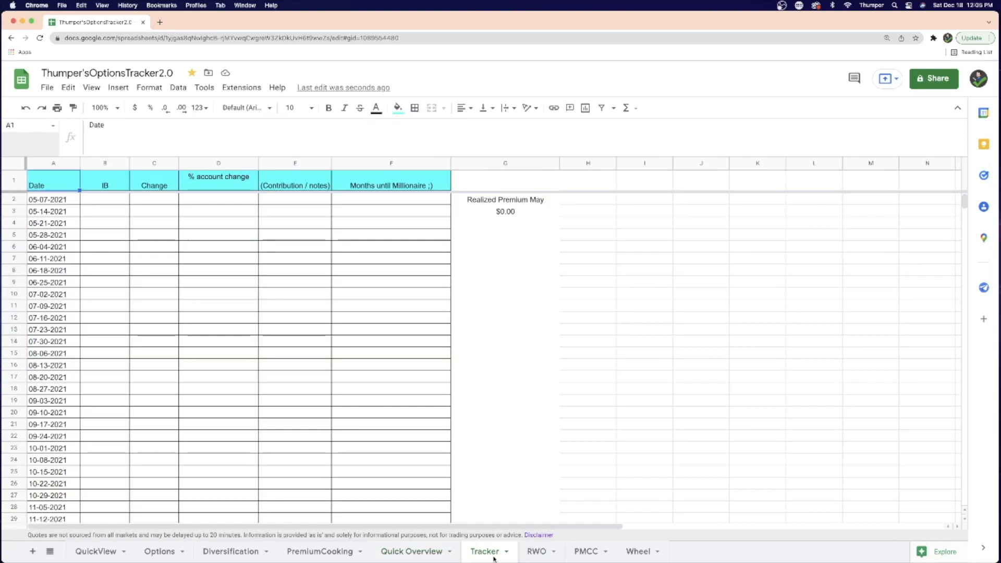
left_click(149, 223)
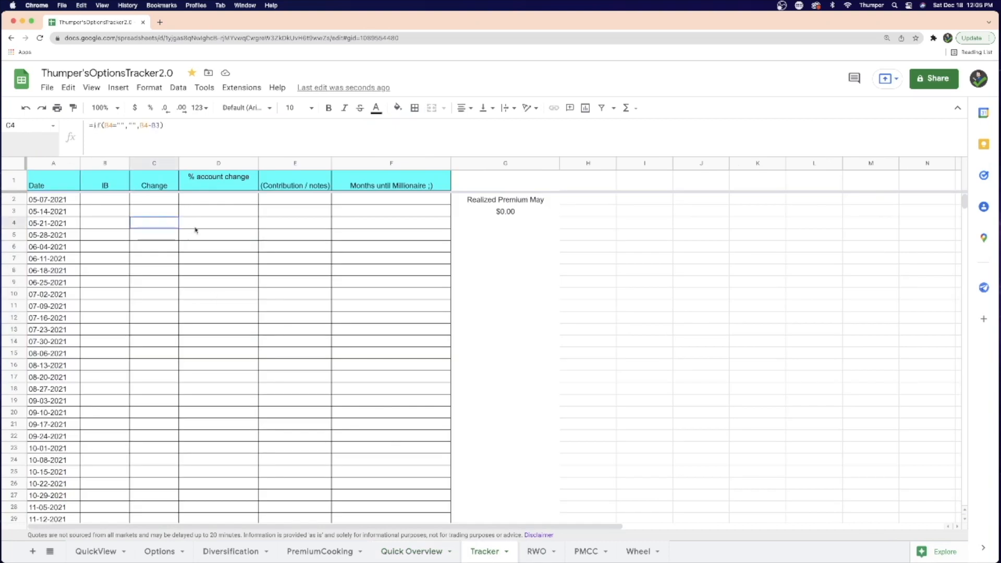
left_click(112, 225)
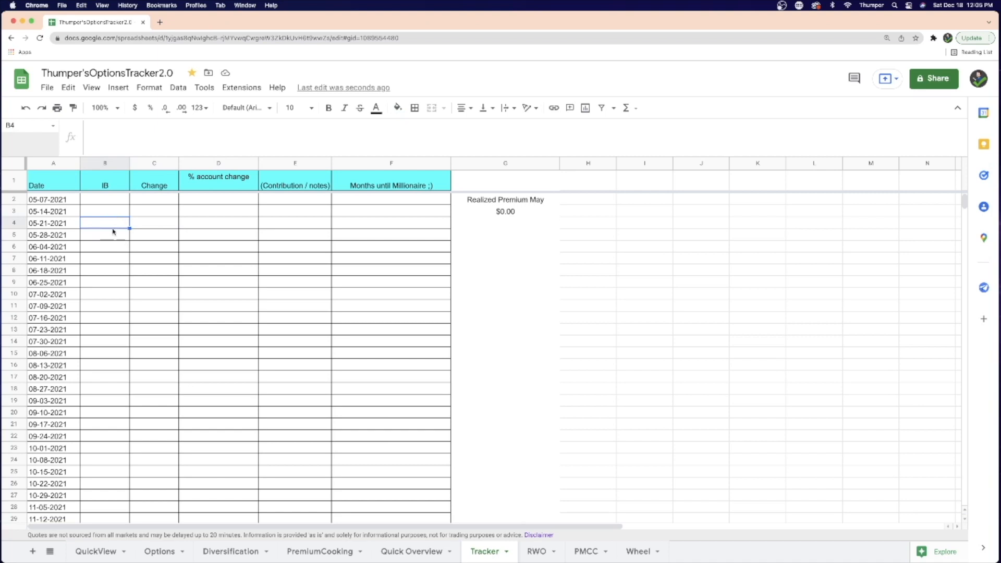
left_click(107, 186)
type("Net Liq")
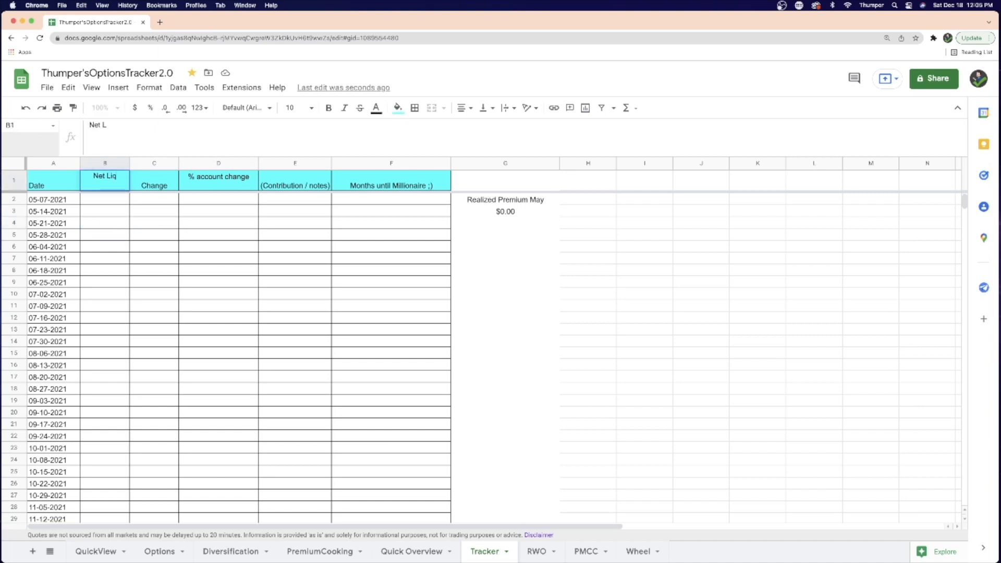
key("Return")
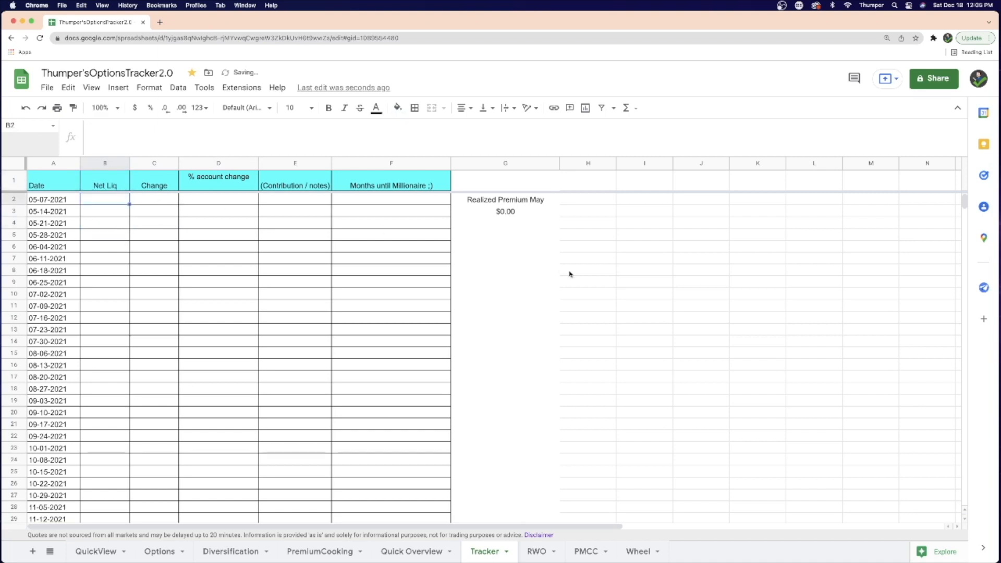
scroll(461, 398, "down", 15)
scroll(479, 454, "up", 15)
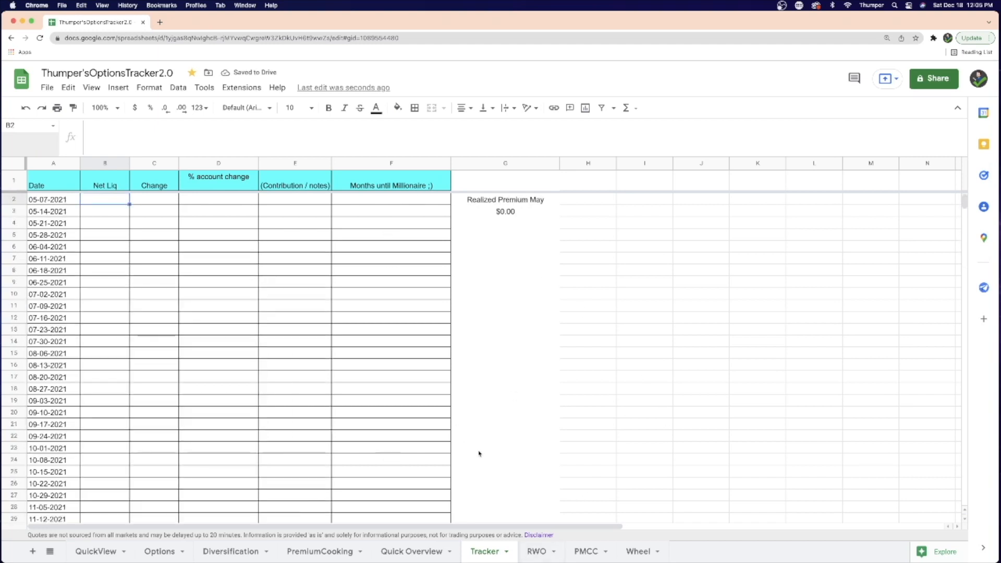
Step: Look through the RWO, PMCC and Wheel sheets and find the option for duplicating the Wheel sheet
left_click(540, 552)
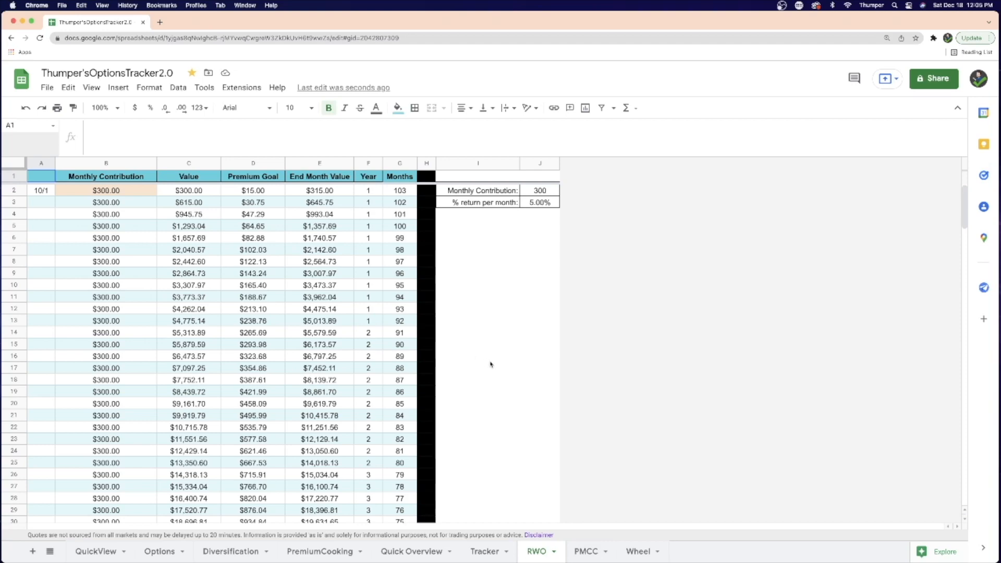
left_click(589, 551)
left_click(640, 555)
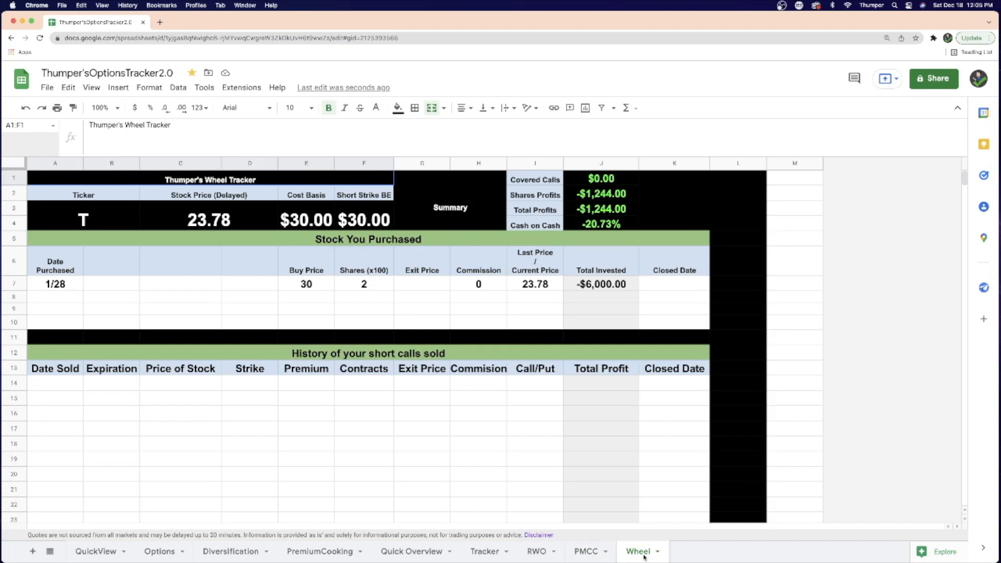
right_click(645, 557)
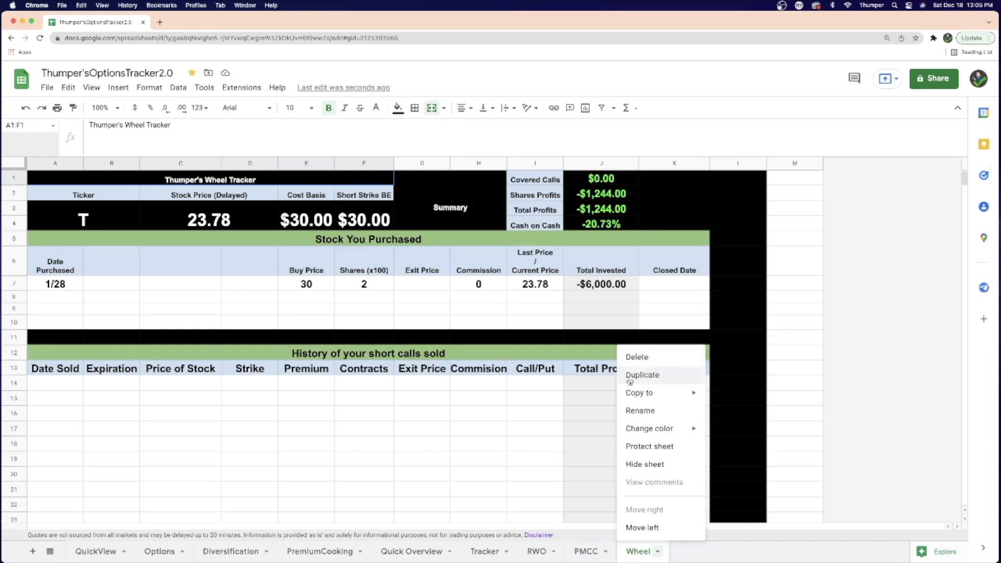
left_click(276, 450)
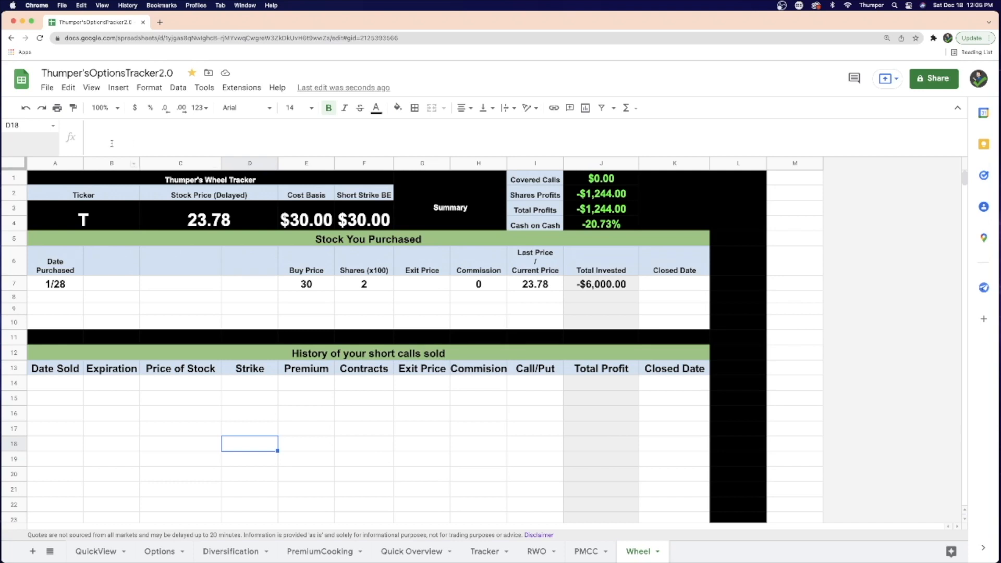
Step: Find the command for making a copy of the whole spreadsheet, without running it
left_click(47, 87)
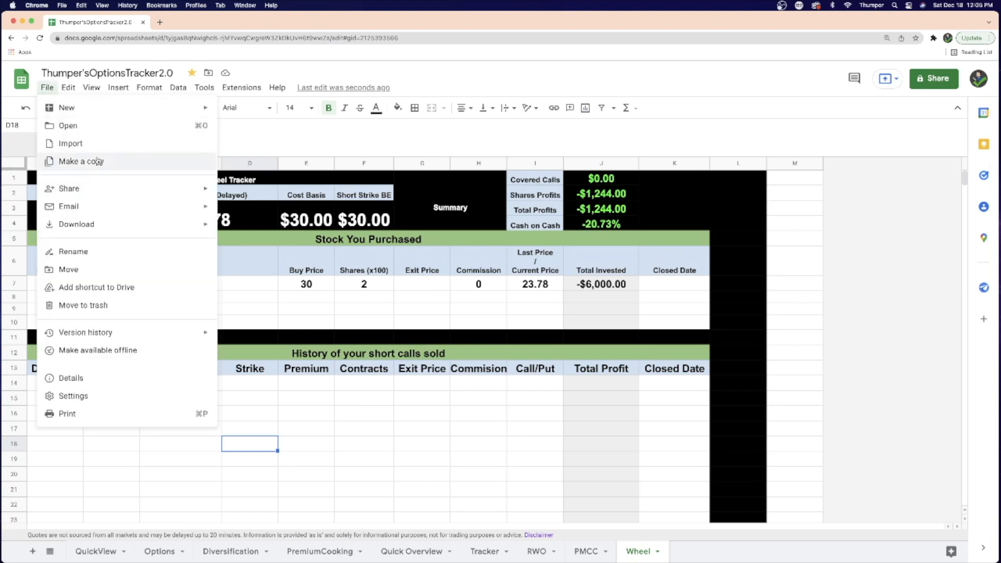
left_click(720, 324)
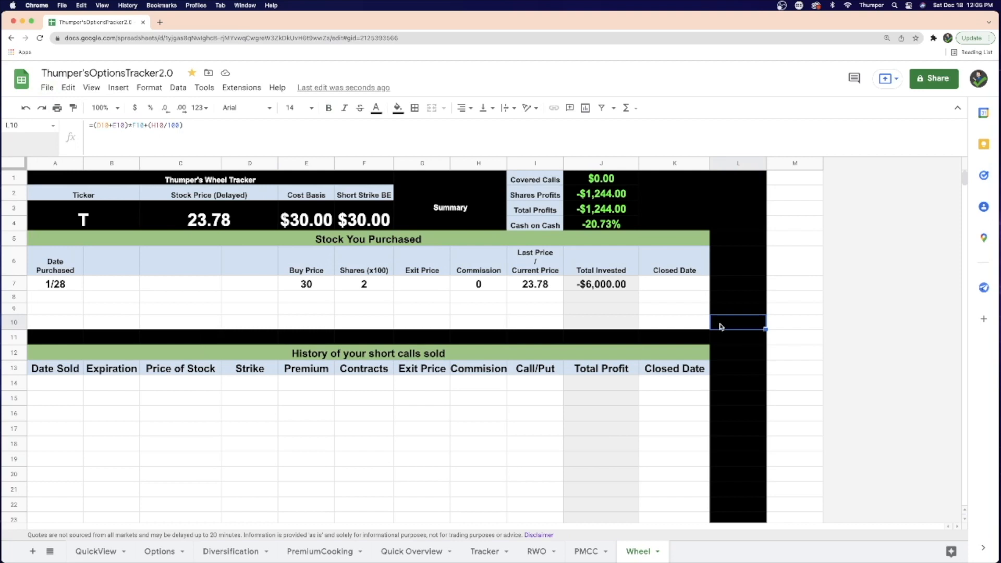
scroll(720, 327, "down", 1)
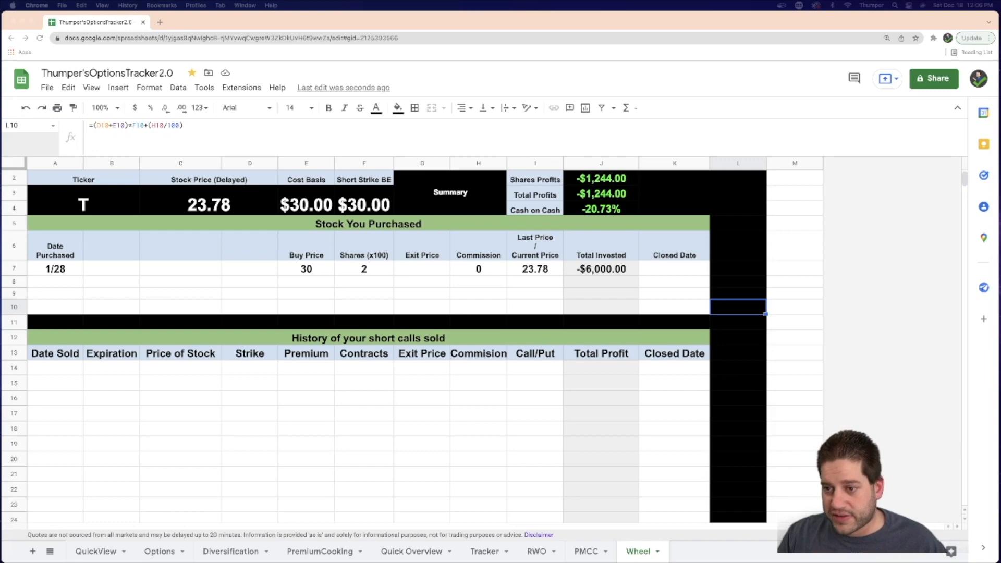